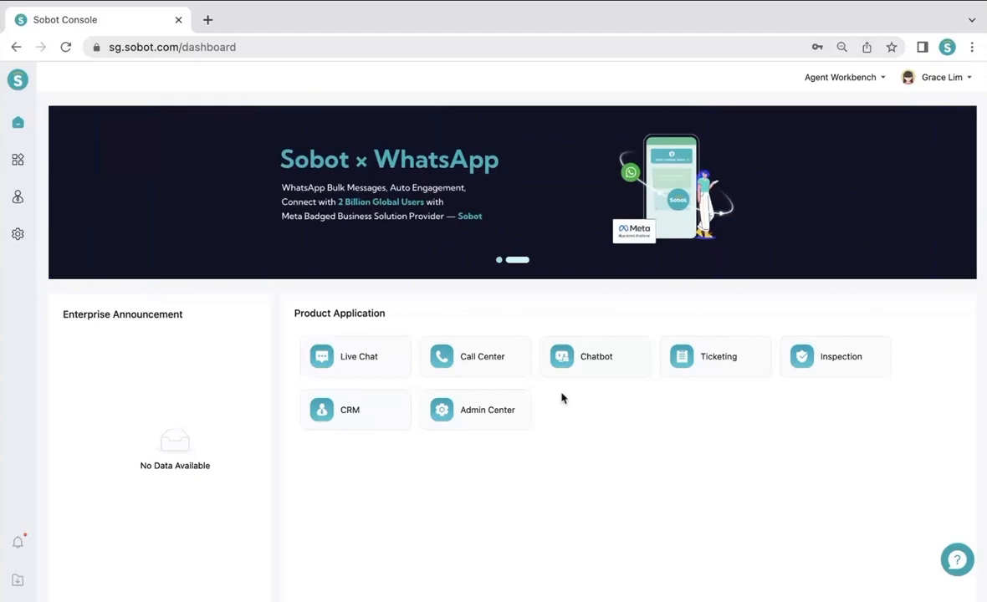
# Open the Call Center and look through the outbound task pages: Task Management, Task Details and Task Templates.
pyautogui.click(451, 359)
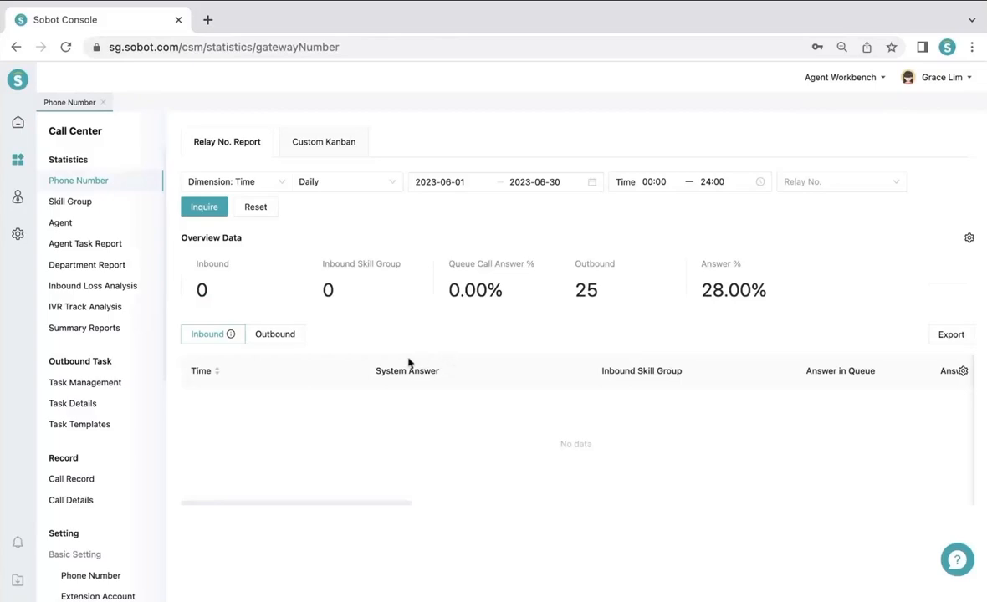
pyautogui.click(84, 385)
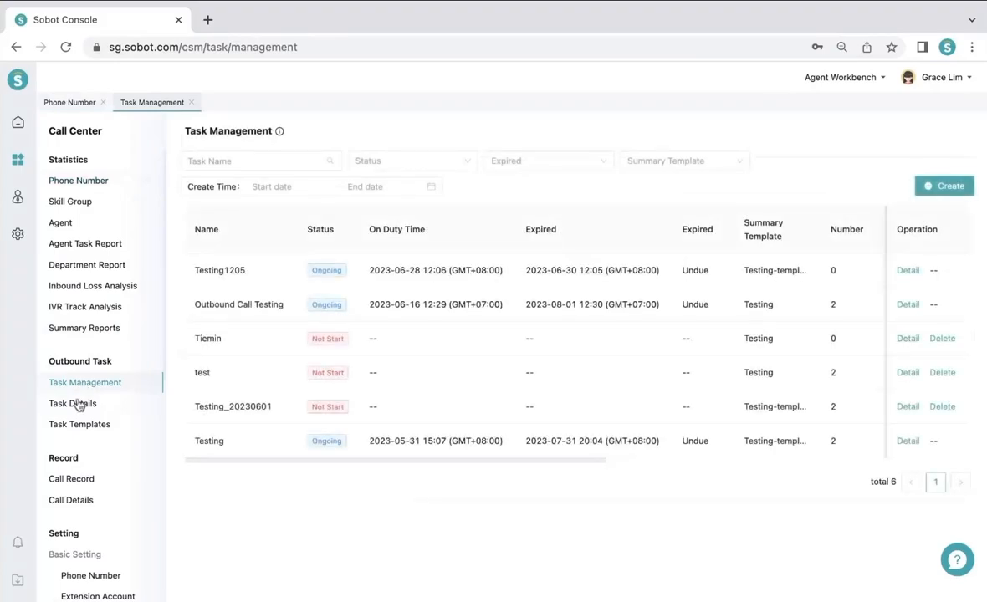
pyautogui.click(76, 407)
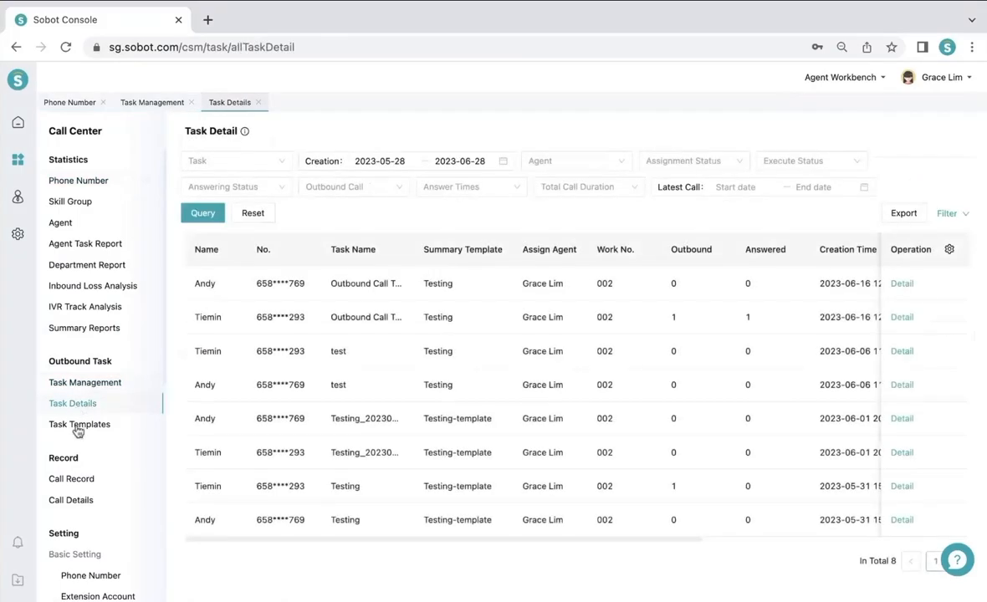
pyautogui.click(78, 427)
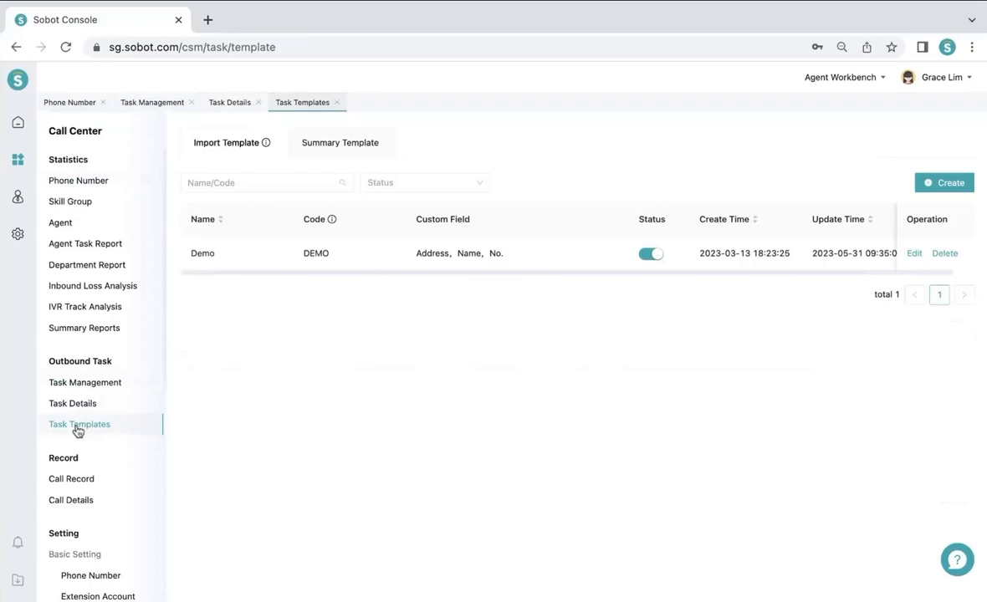
# Examine the Outbound Routing explicit rules and the selectable dynamic display number schemes for the agent with work number 002.
pyautogui.scroll(-2, 78, 430)
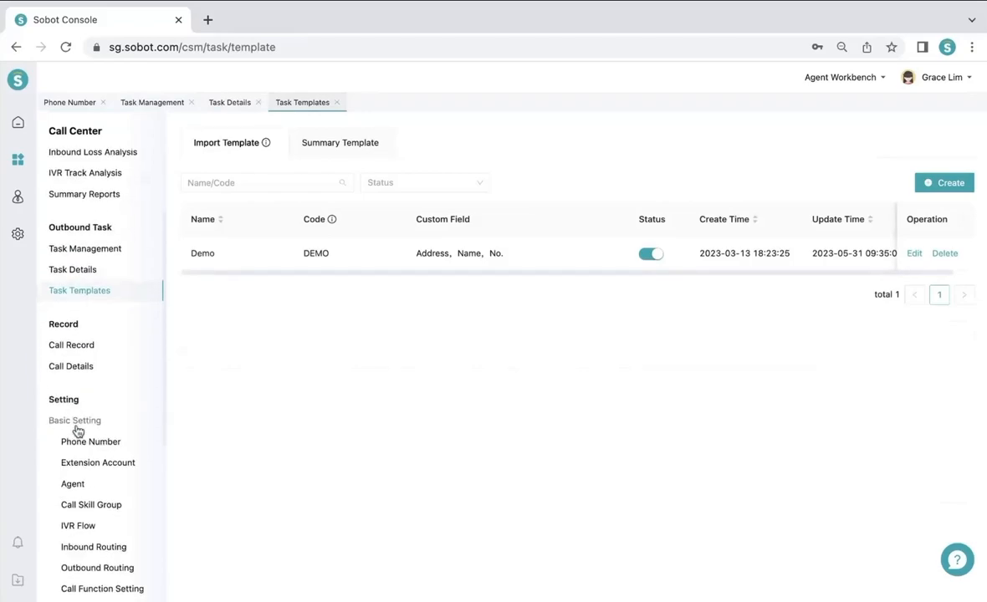
pyautogui.scroll(-3, 77, 430)
pyautogui.click(105, 400)
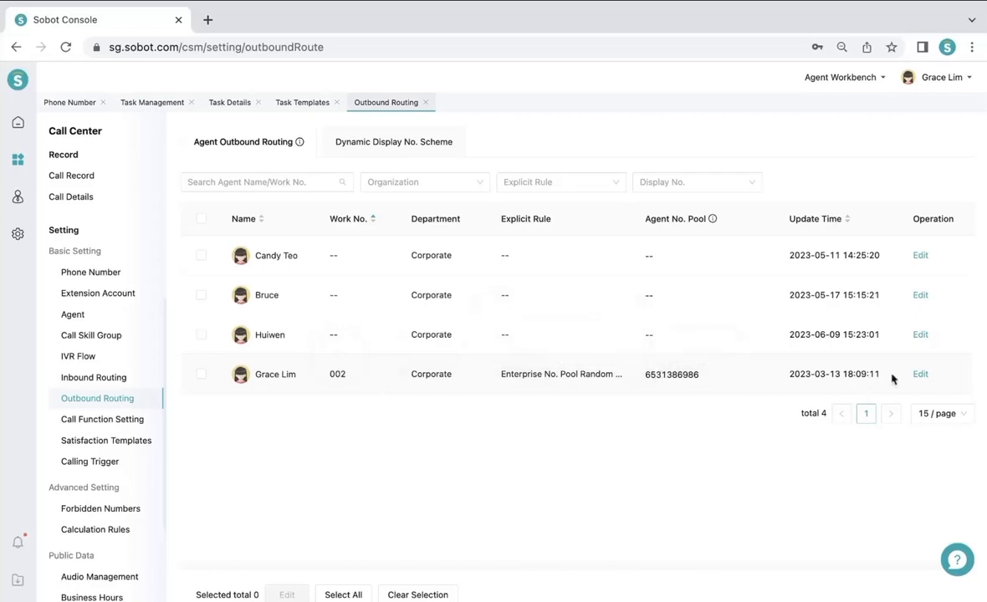
pyautogui.click(921, 375)
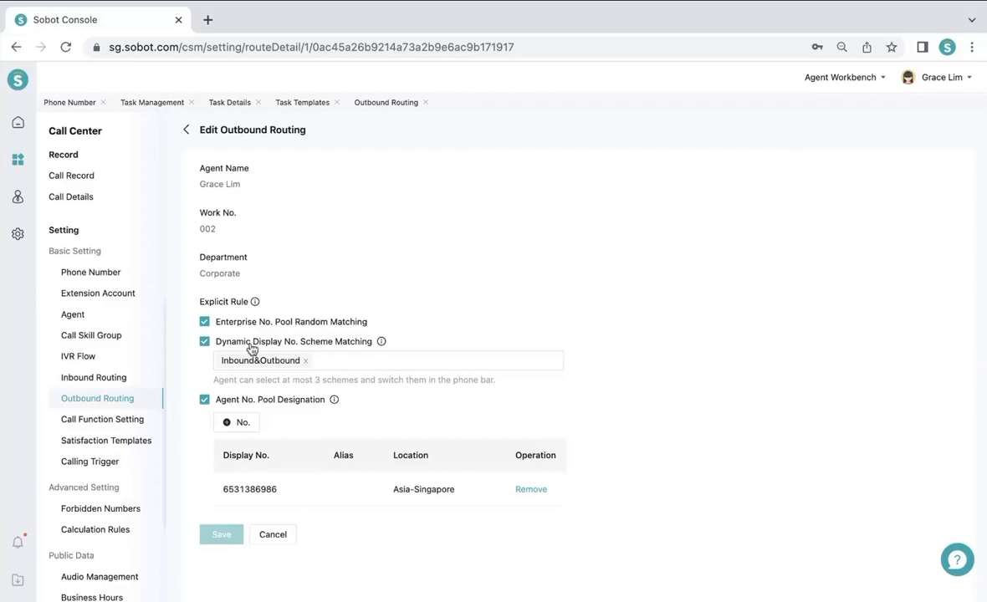
pyautogui.click(332, 358)
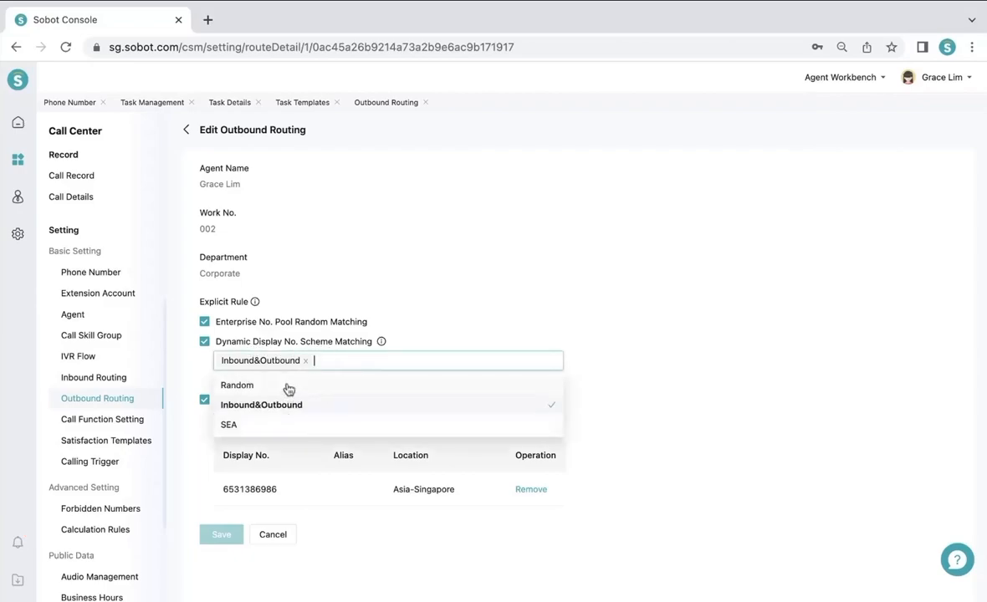
pyautogui.click(424, 341)
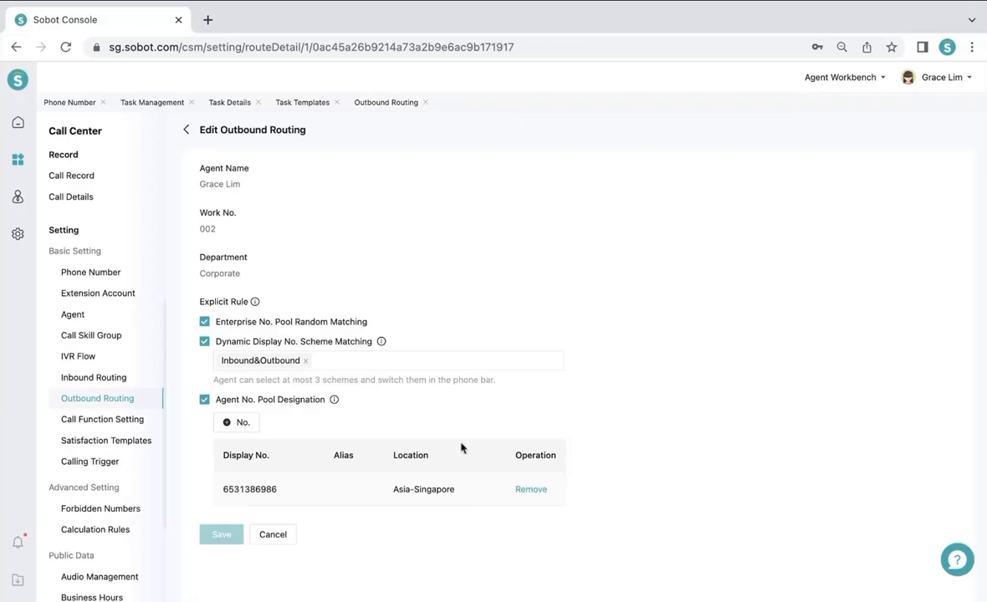
pyautogui.click(183, 131)
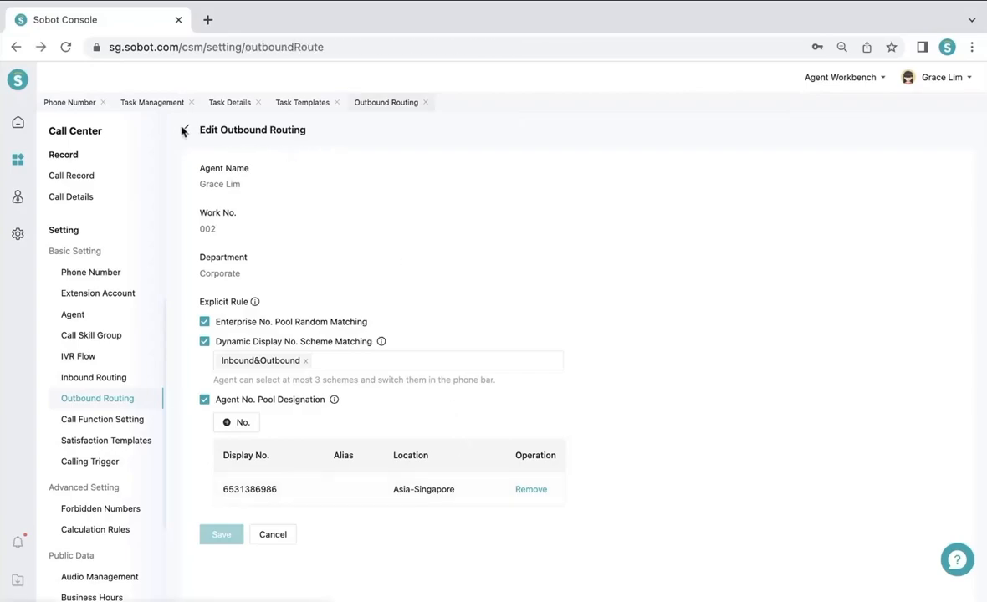
# Start a new dynamic display number scheme named test with code 1111.
pyautogui.click(349, 145)
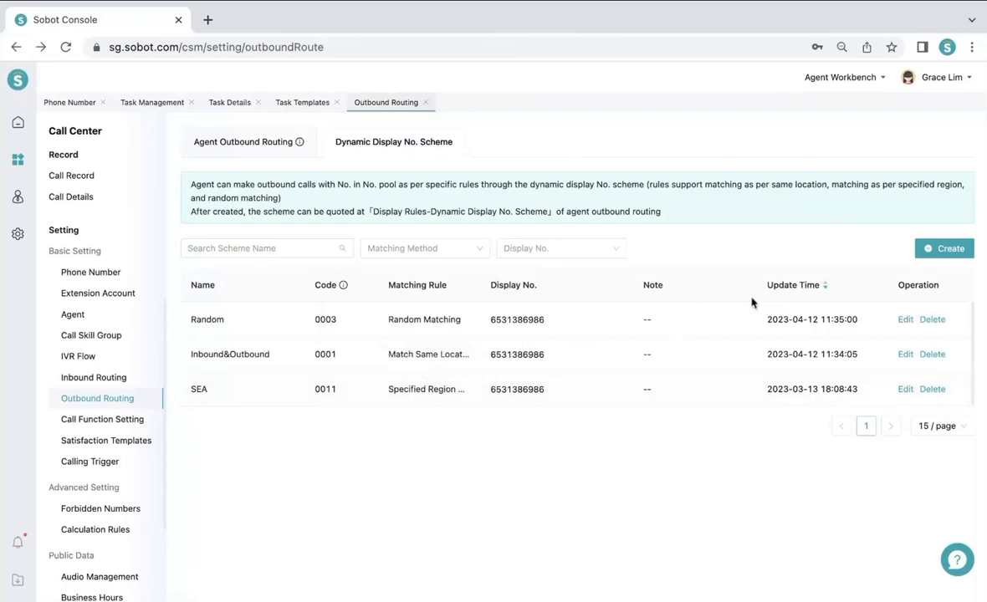
pyautogui.click(929, 251)
pyautogui.click(546, 184)
pyautogui.write('test')
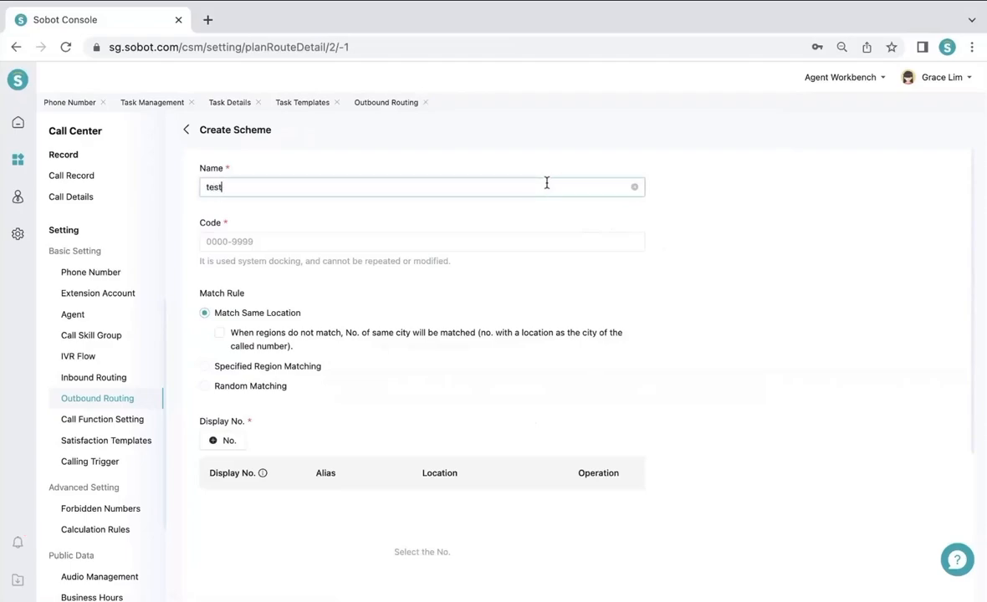
pyautogui.click(437, 241)
pyautogui.write('1111')
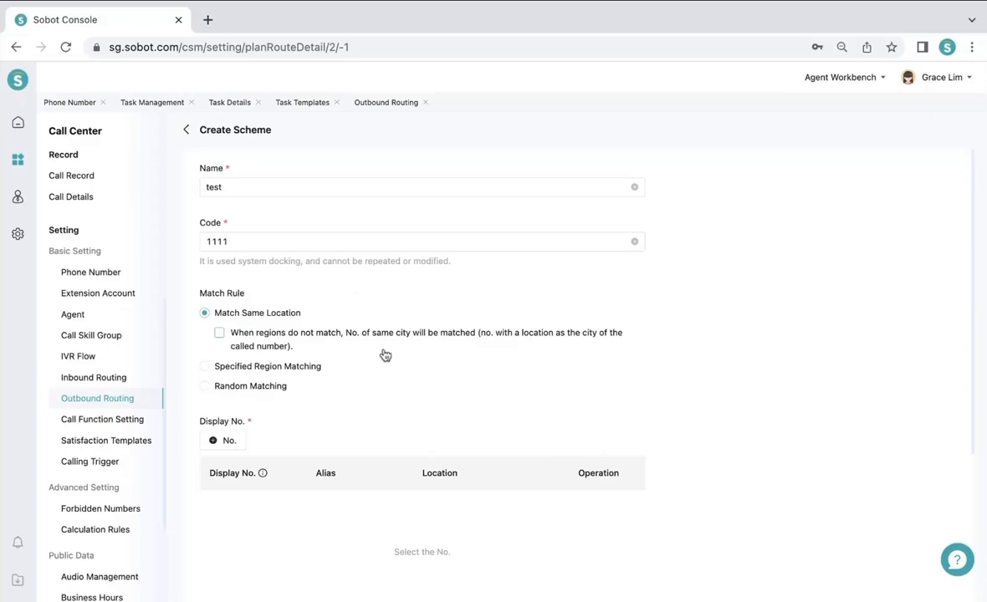
# Try the Specified Region Matching and Random Matching rules for the new scheme, and leave it without saving.
pyautogui.click(307, 370)
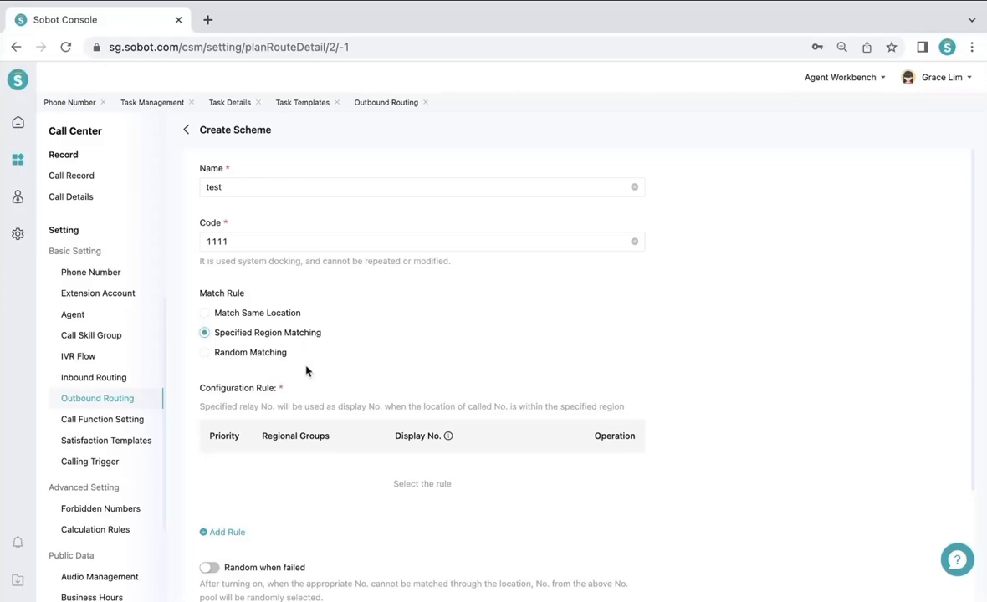
pyautogui.click(229, 354)
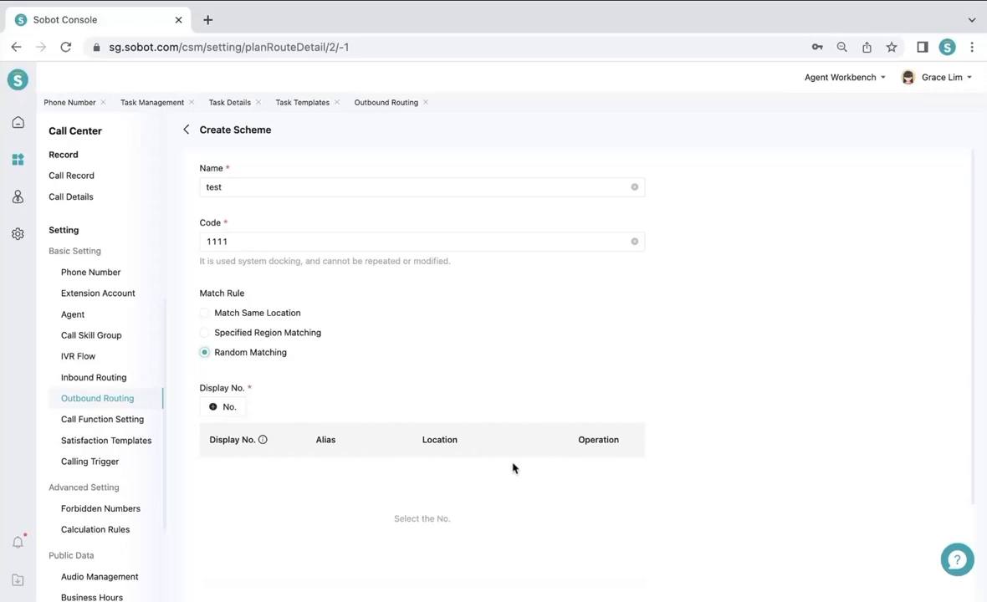
pyautogui.click(185, 132)
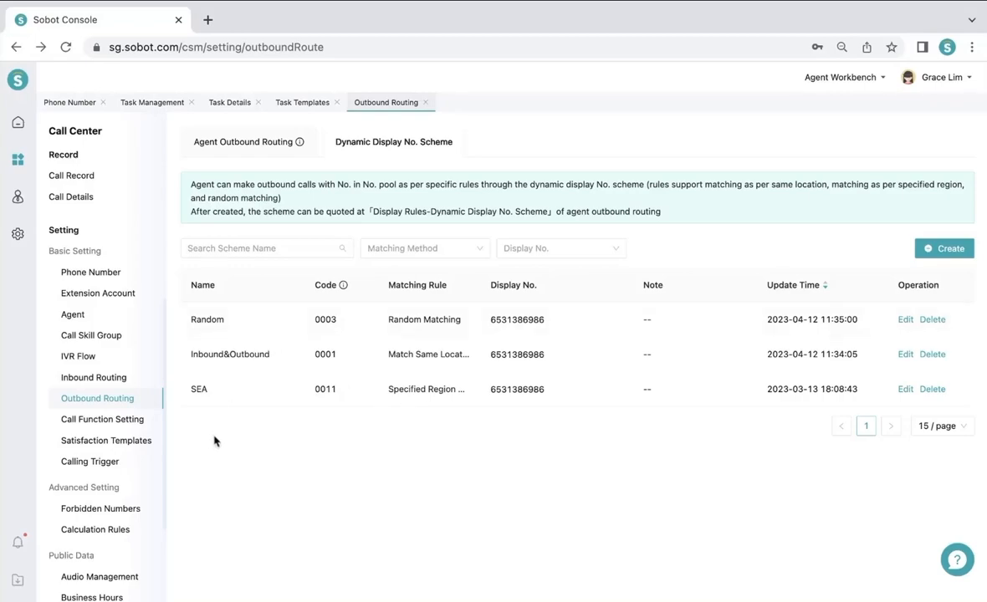
# Return to the outbound Task Management page and check its help note.
pyautogui.scroll(2, 94, 408)
pyautogui.scroll(5, 96, 408)
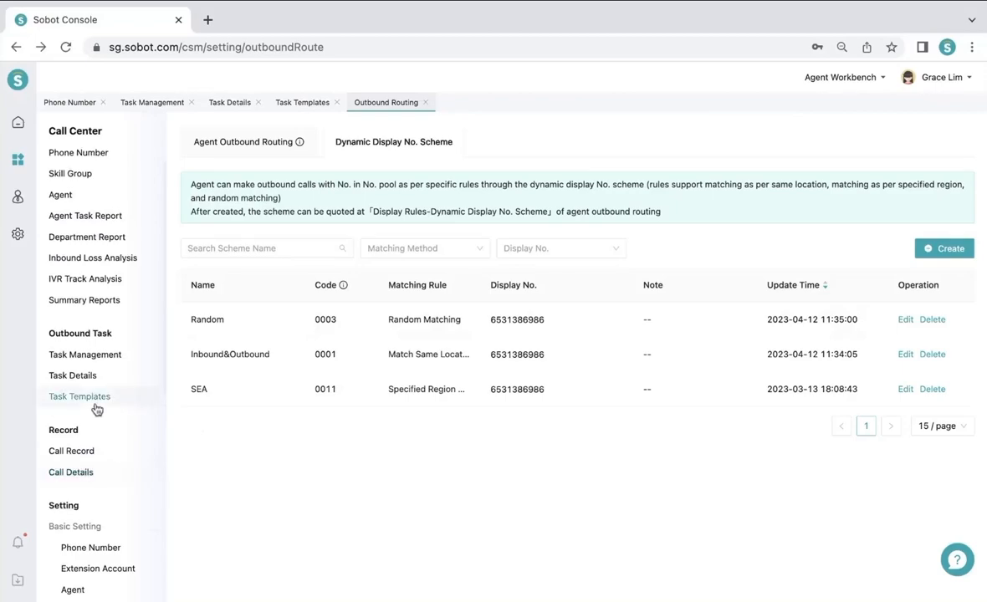
pyautogui.click(100, 355)
pyautogui.scroll(-6, 102, 378)
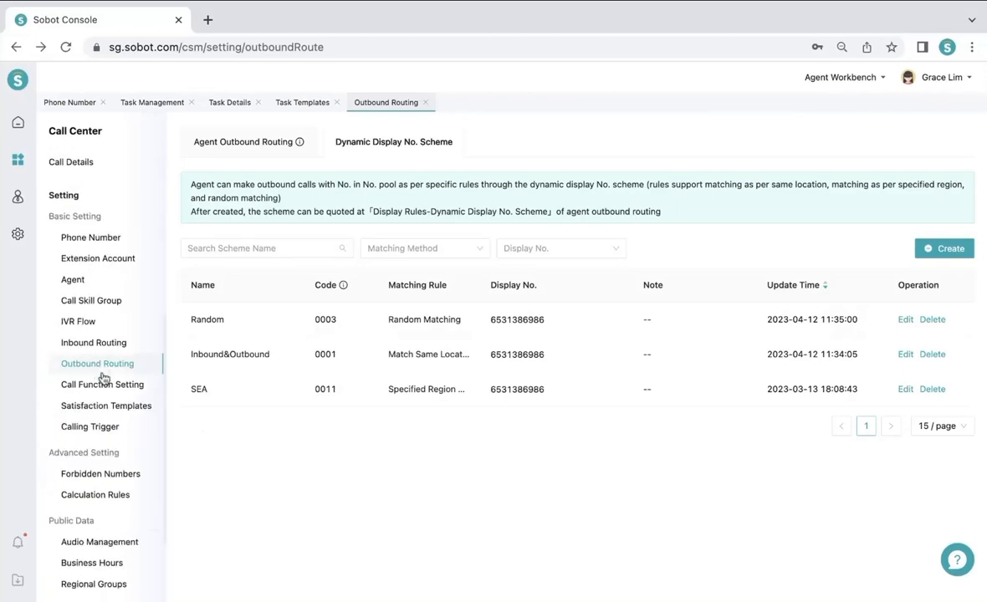
pyautogui.scroll(5, 102, 378)
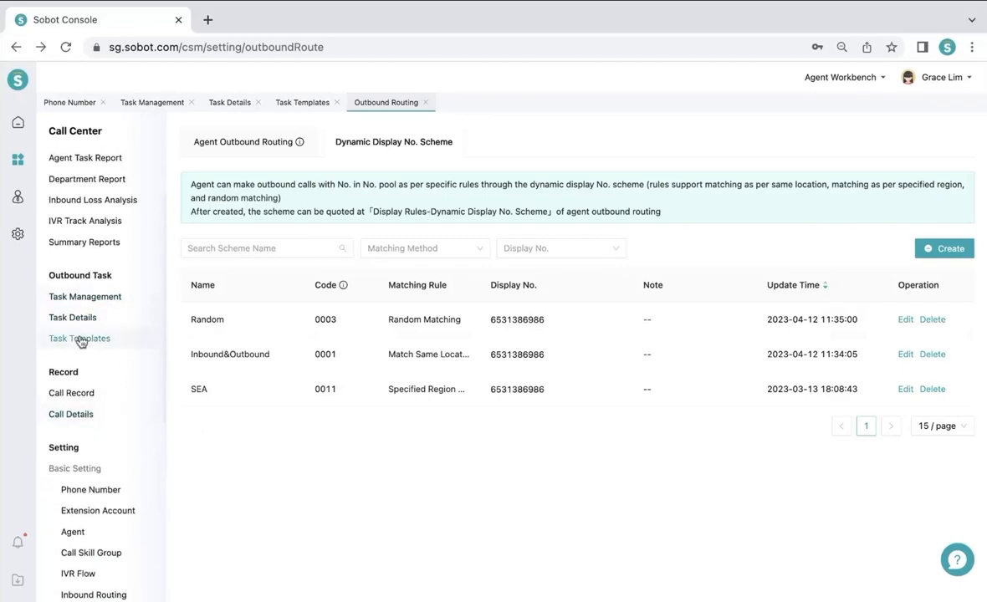
pyautogui.click(107, 298)
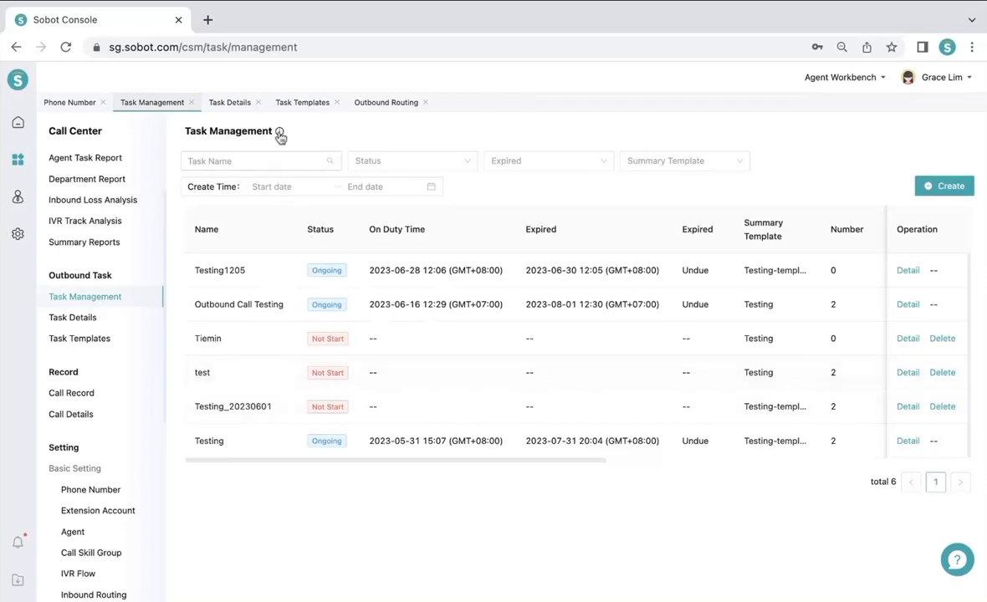
pyautogui.moveTo(280, 135)
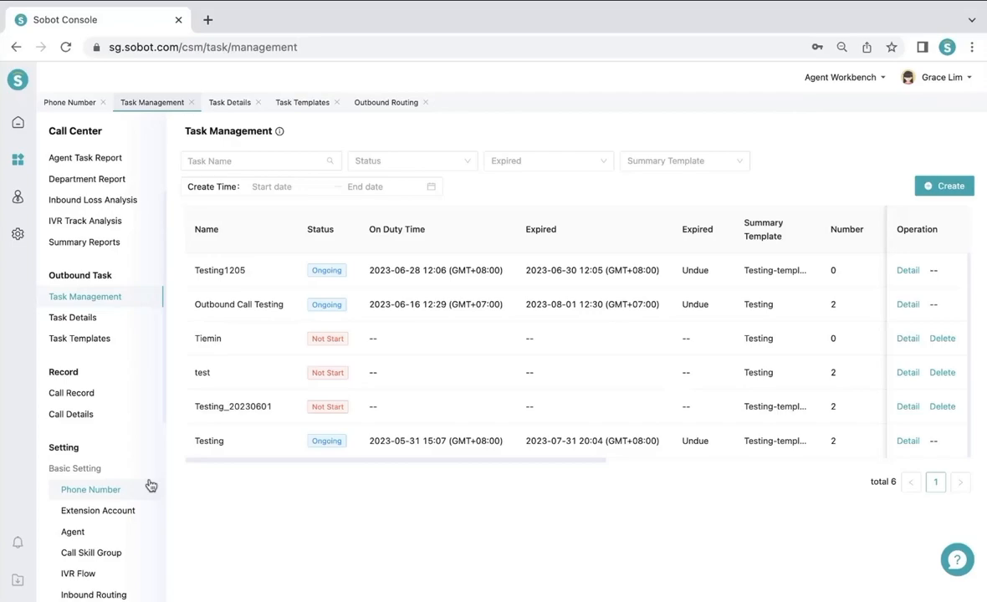
# Compare the import templates and the summary templates available for outbound tasks.
pyautogui.click(99, 344)
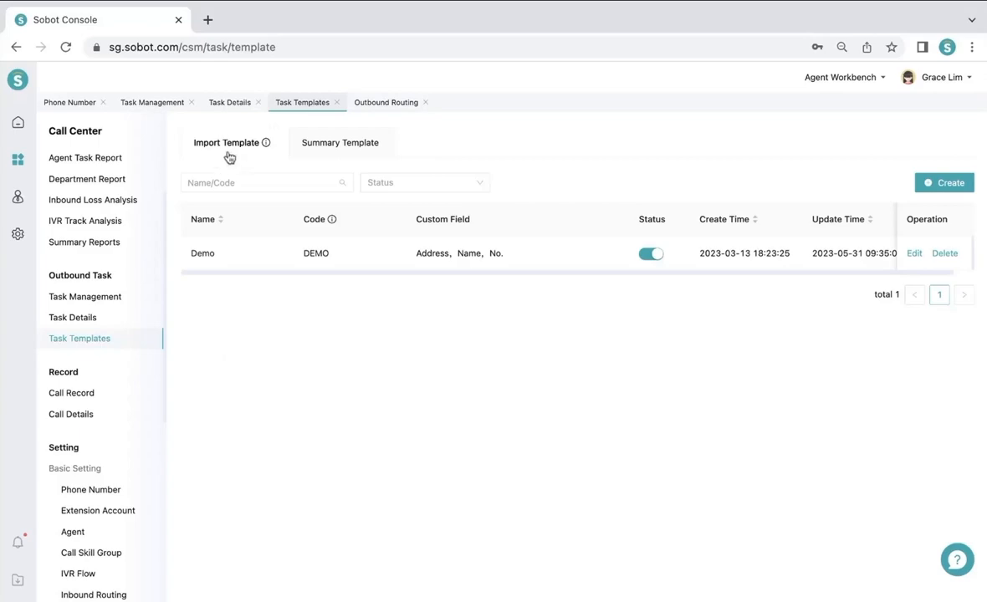
pyautogui.click(321, 154)
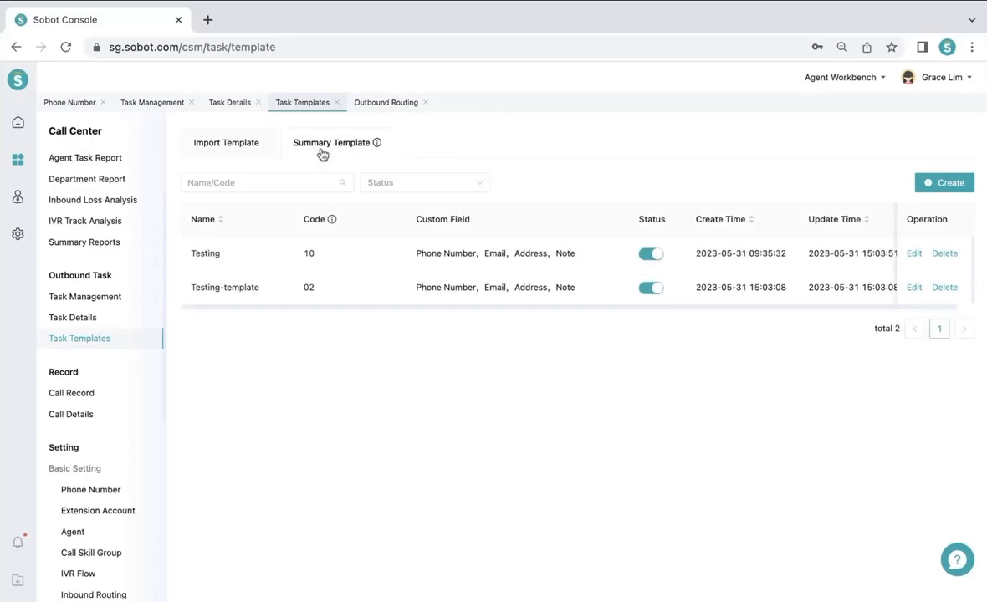
pyautogui.click(216, 135)
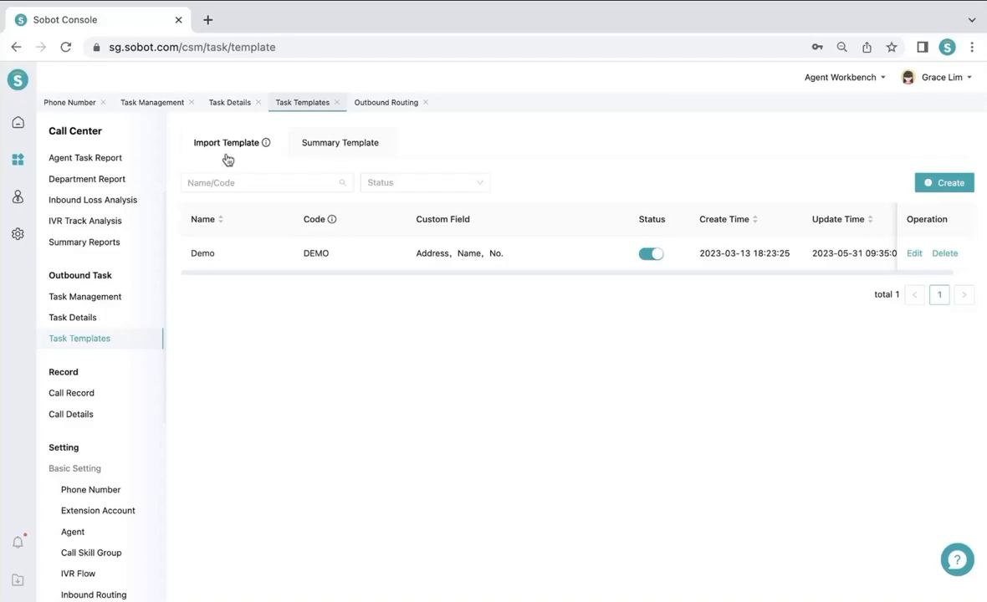
pyautogui.click(324, 145)
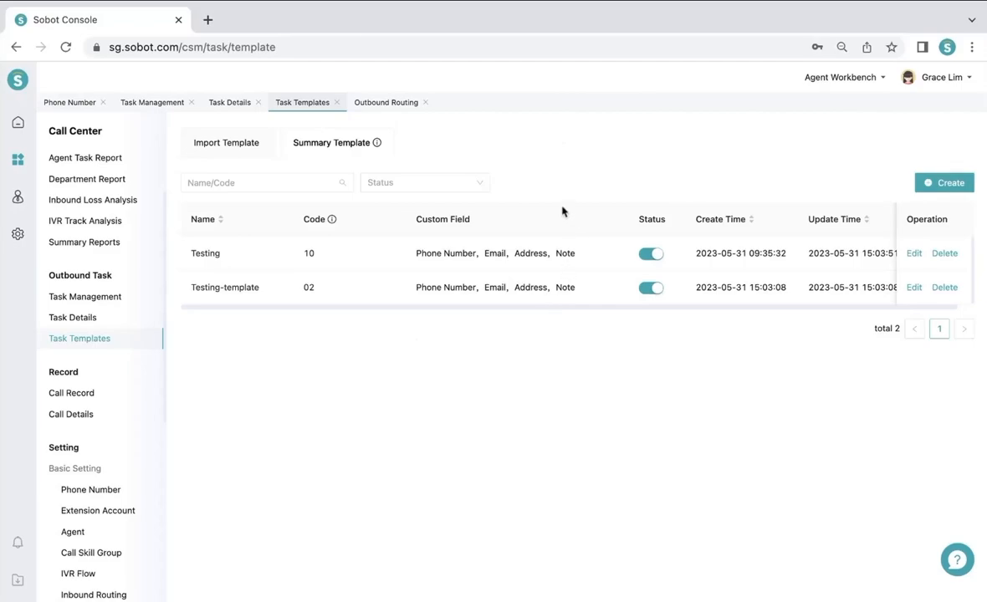
# Review all columns of the Task Management list, from task name and status across to the creator.
pyautogui.click(100, 298)
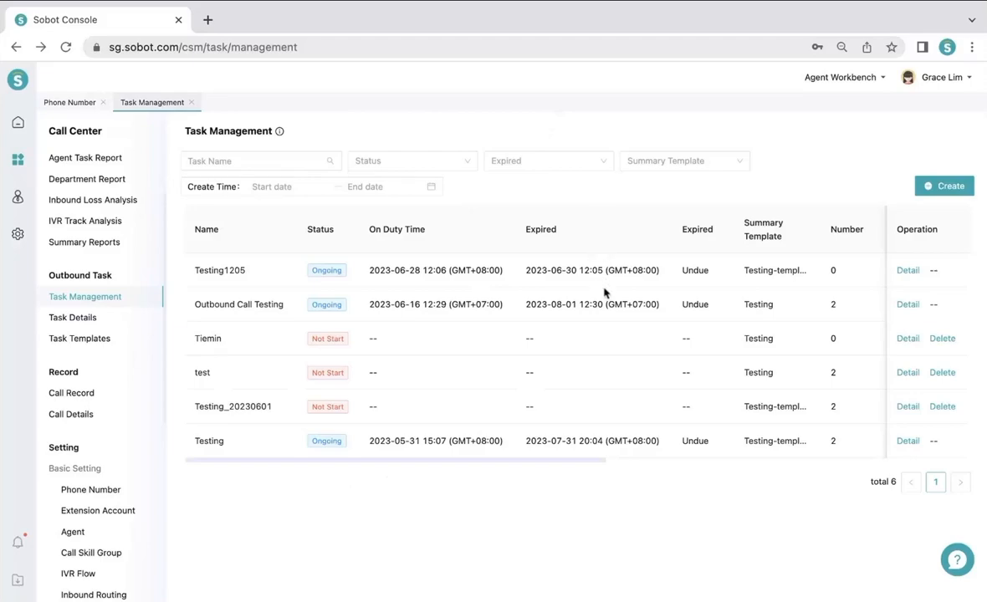
pyautogui.hscroll(5, 605, 291)
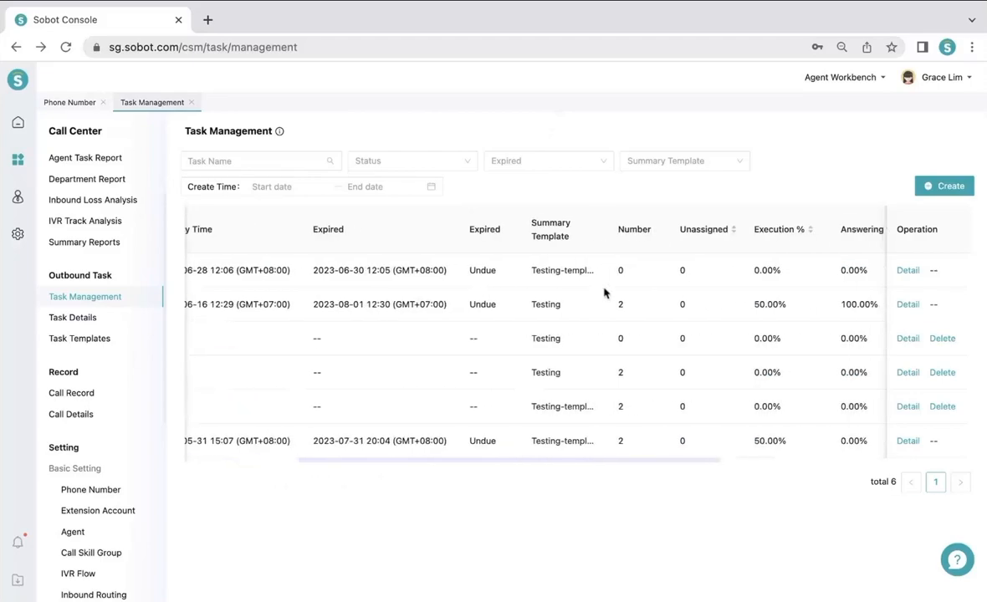
pyautogui.hscroll(5, 605, 292)
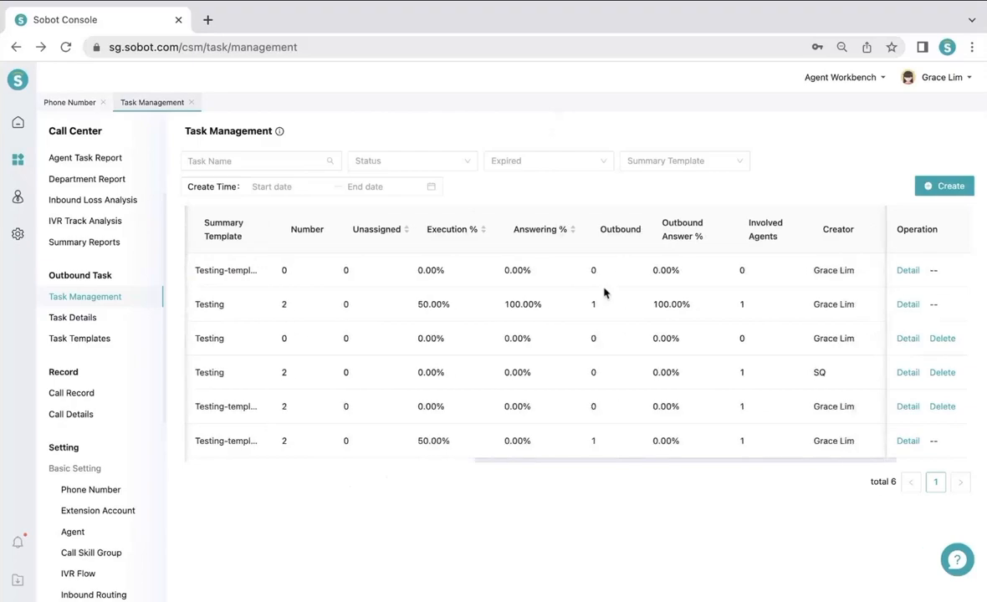
pyautogui.hscroll(2, 605, 292)
pyautogui.hscroll(-3, 605, 291)
pyautogui.hscroll(-6, 605, 292)
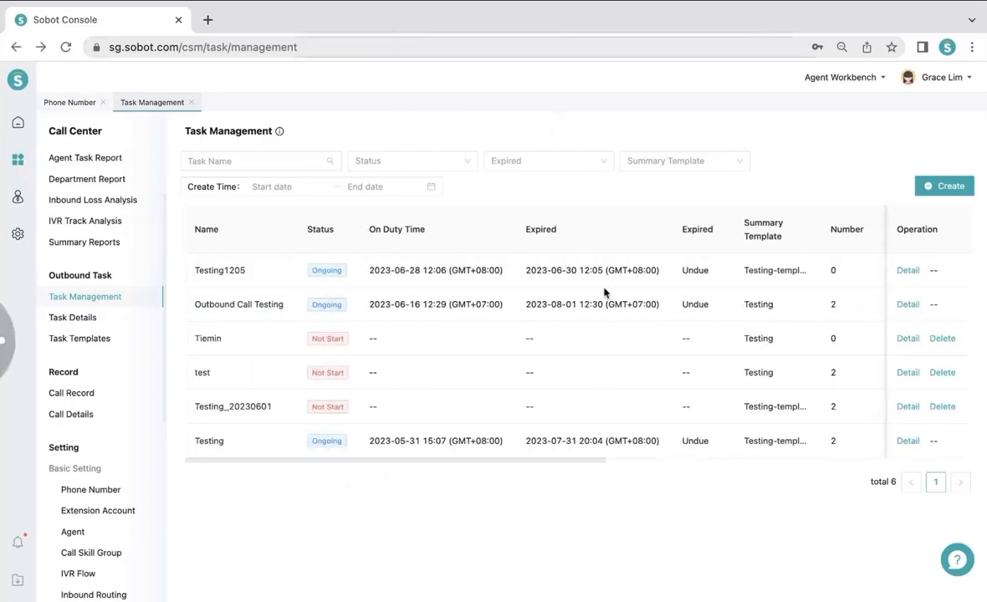
# Start a new outbound task named test-demo with import template Demo and summary template Testing.
pyautogui.click(928, 191)
pyautogui.click(515, 232)
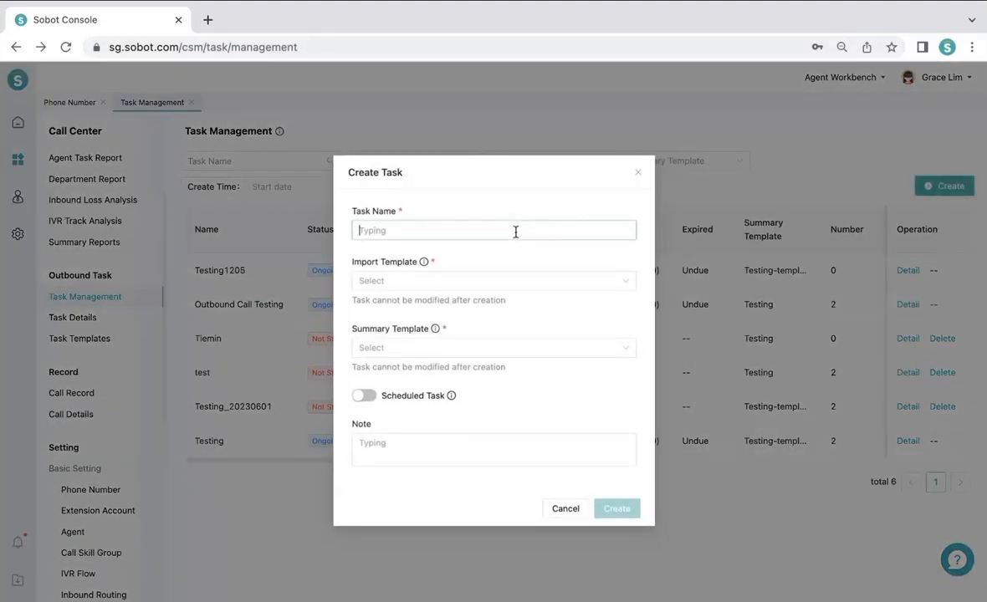
pyautogui.write('test-demo')
pyautogui.click(475, 285)
pyautogui.click(462, 304)
pyautogui.click(447, 350)
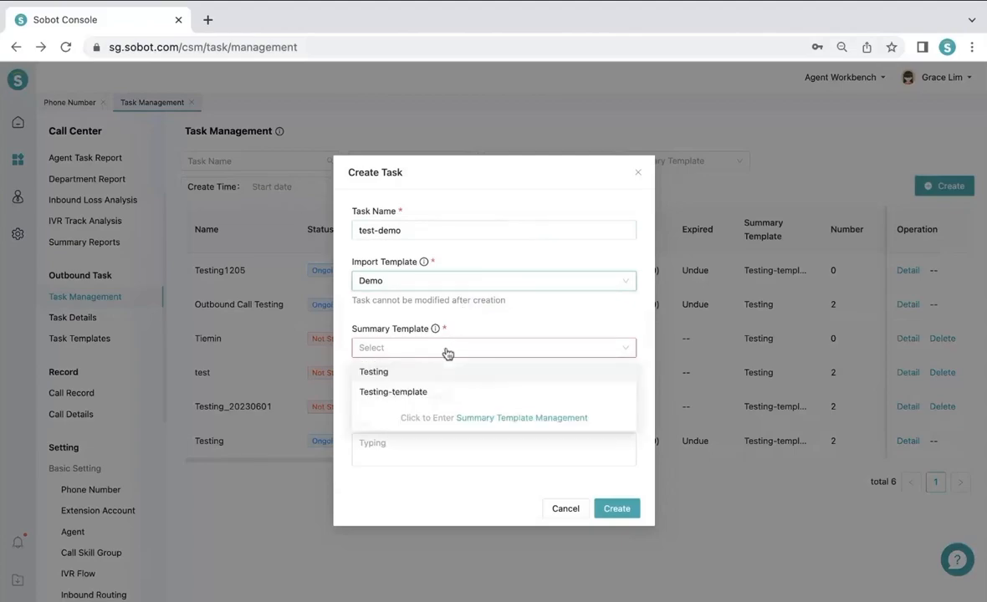
pyautogui.click(429, 373)
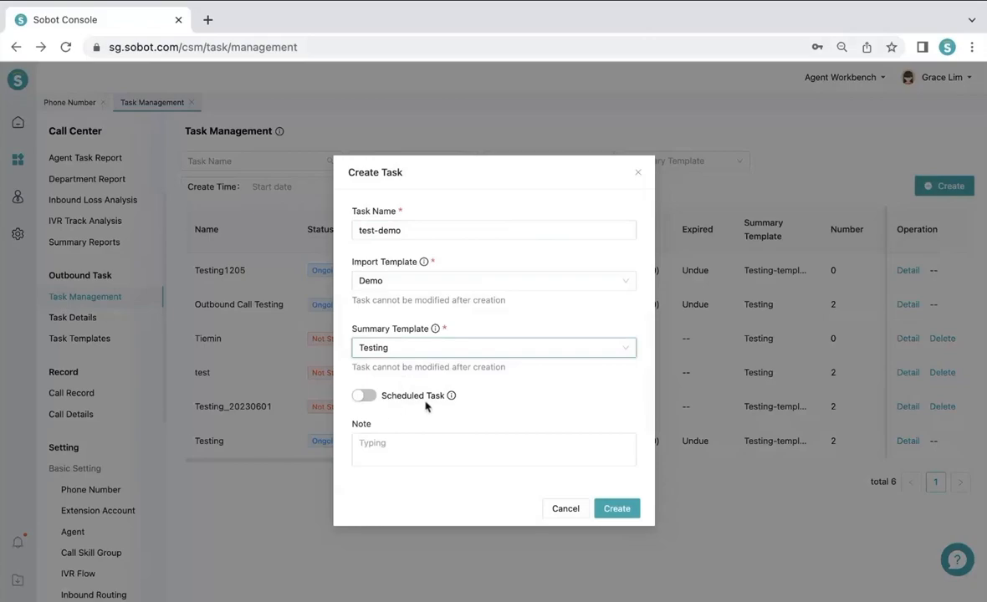
# Try making test-demo a scheduled task with the current time as its start time, and switch scheduling back off.
pyautogui.moveTo(451, 398)
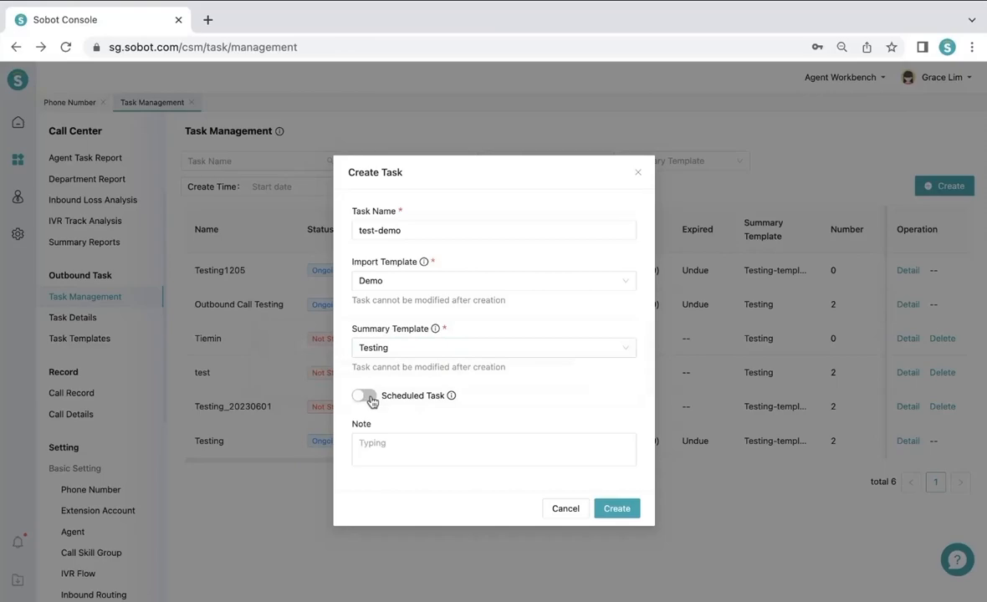
pyautogui.click(370, 401)
pyautogui.scroll(-2, 372, 400)
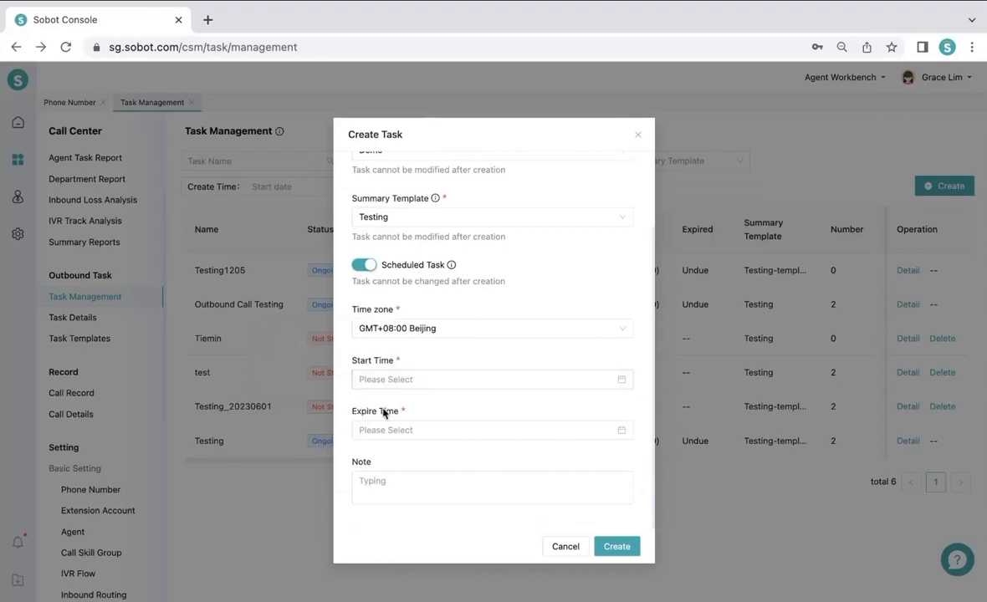
pyautogui.click(361, 379)
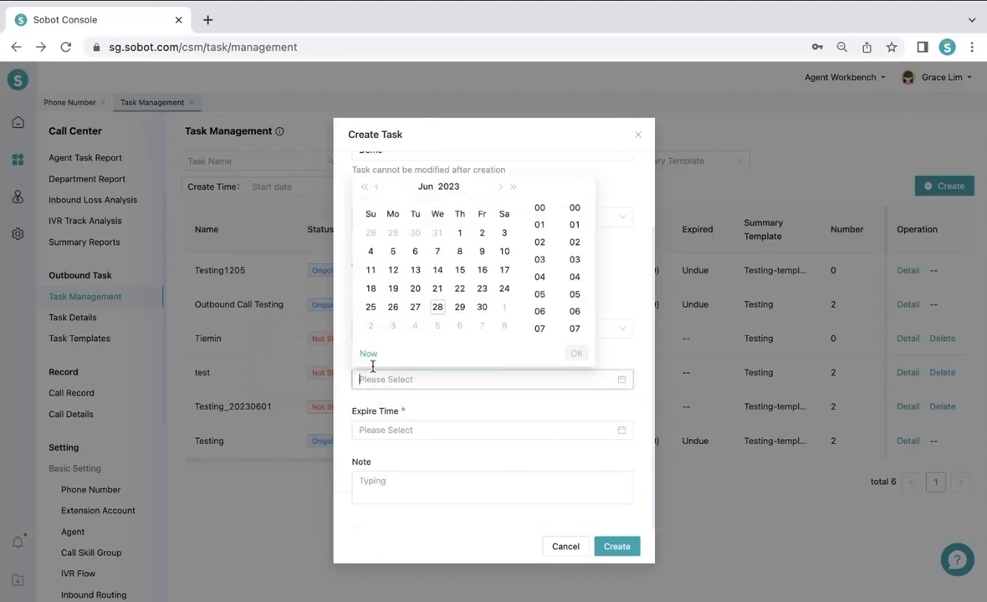
pyautogui.click(368, 356)
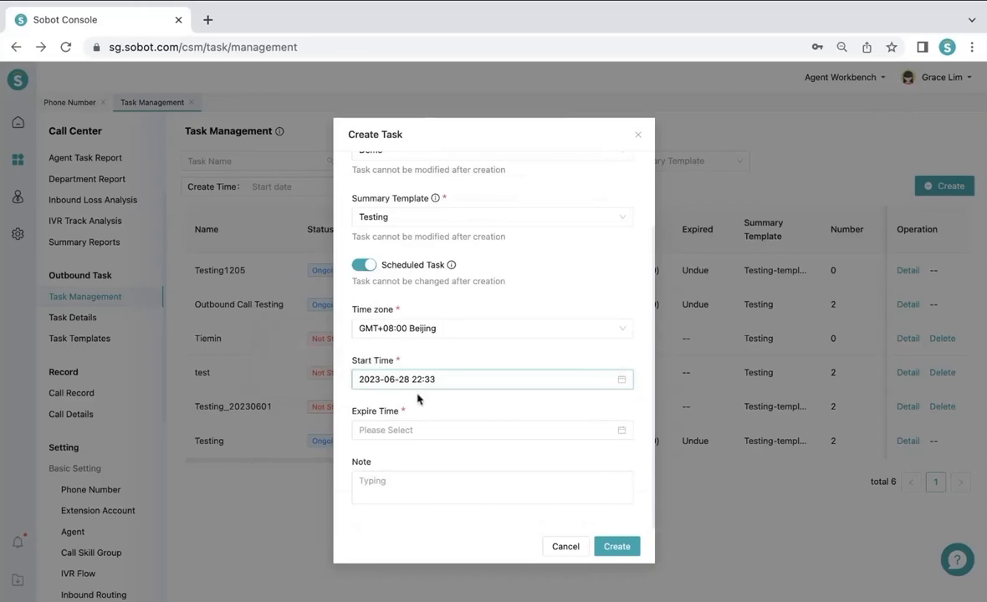
pyautogui.scroll(1, 416, 397)
pyautogui.scroll(1, 410, 368)
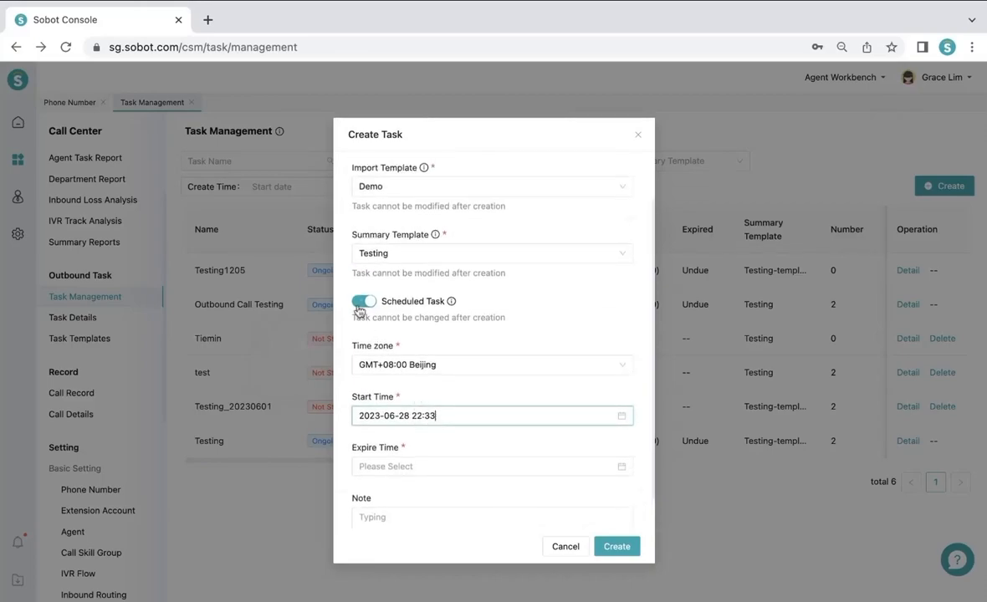
pyautogui.click(361, 300)
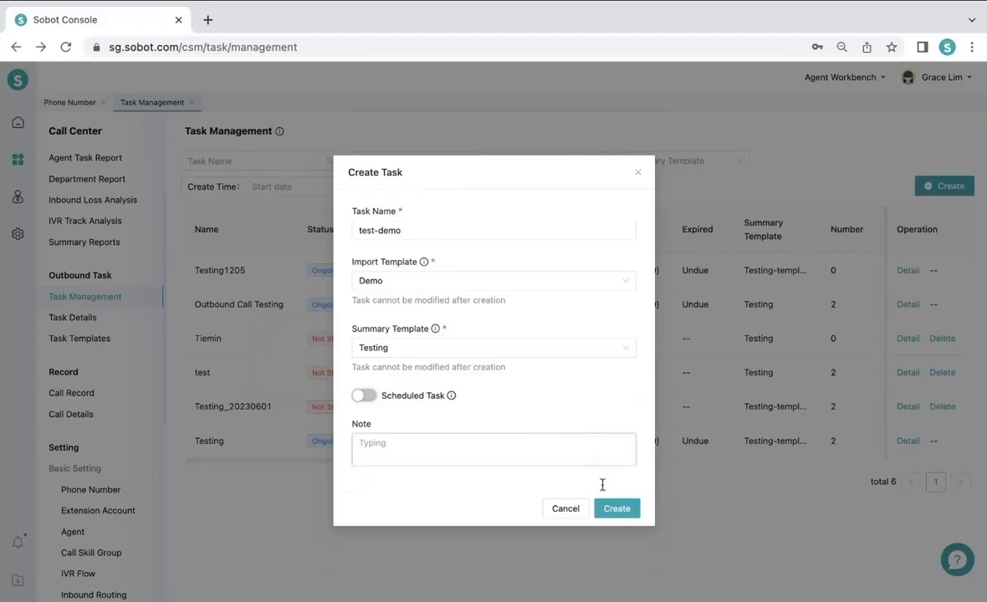
# Create the test-demo task and review the data preparation settings of its number import, closing the import without uploading a file.
pyautogui.click(611, 511)
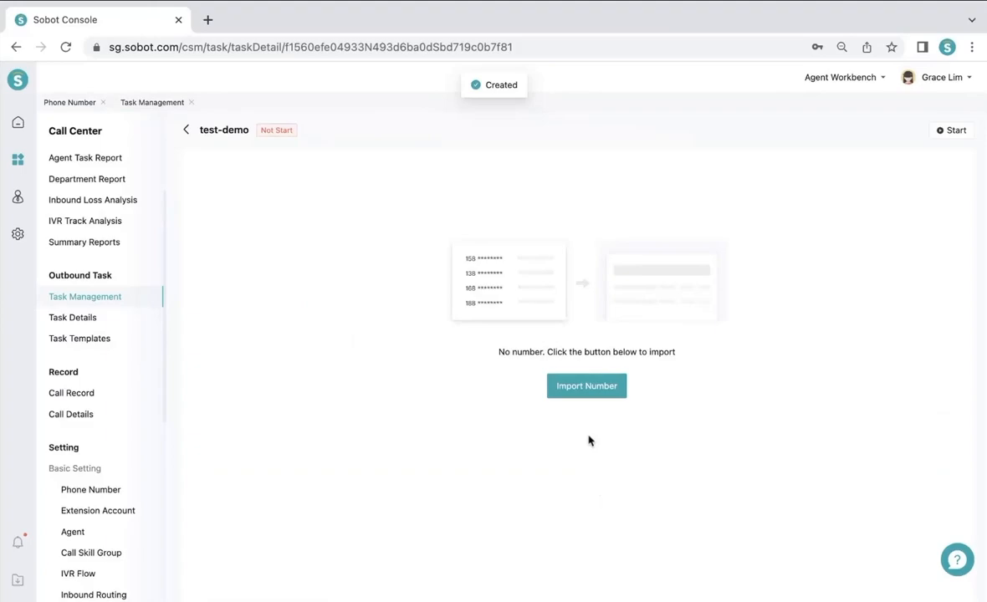
pyautogui.click(589, 392)
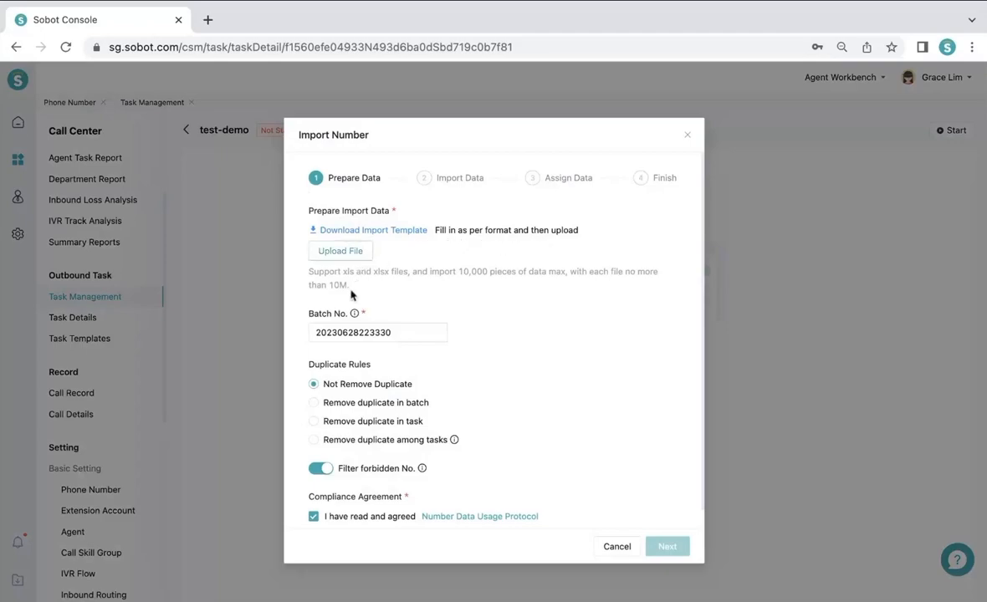
pyautogui.scroll(-1, 350, 299)
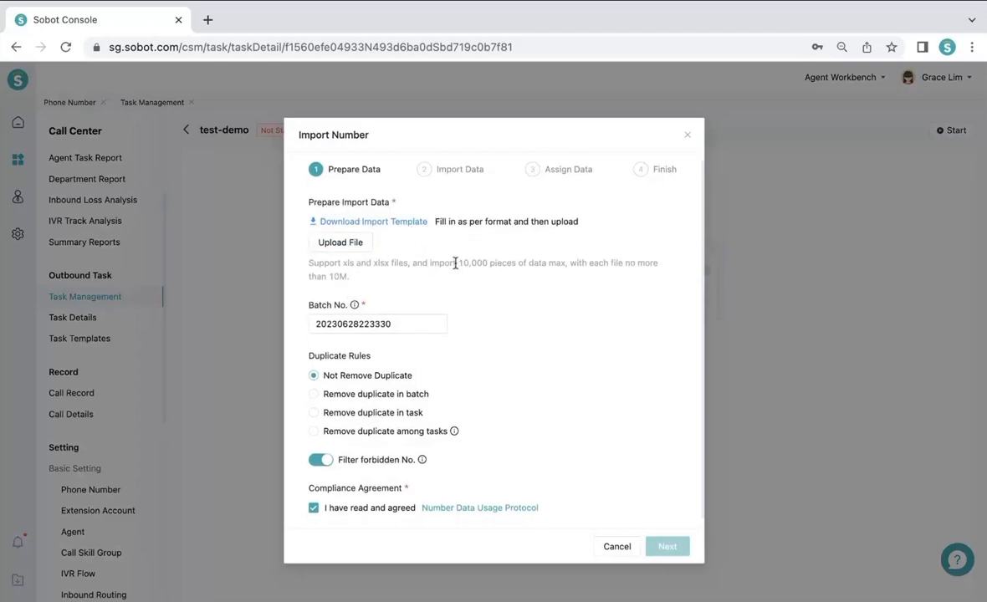
pyautogui.scroll(-1, 455, 263)
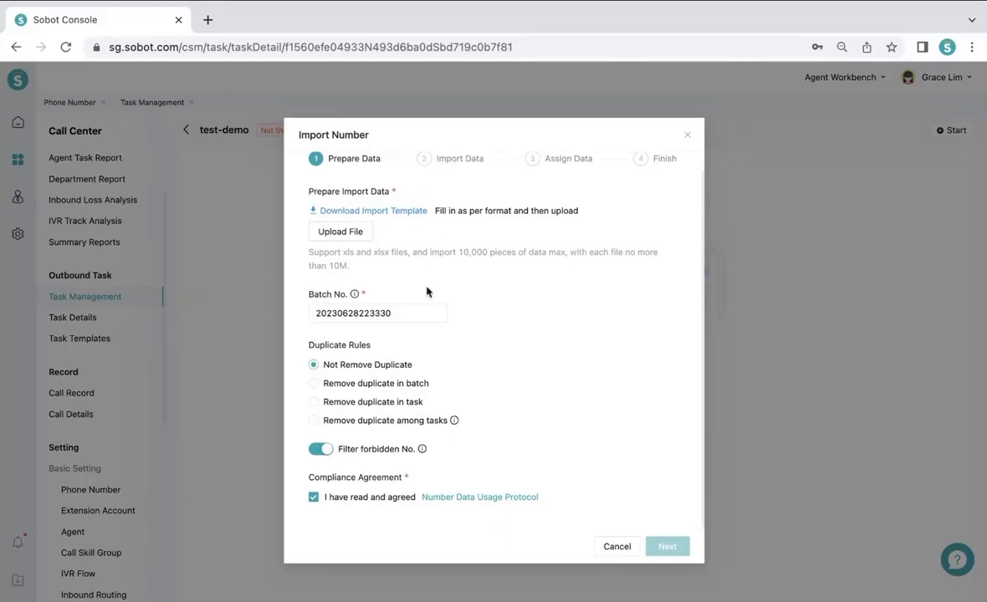
pyautogui.scroll(1, 426, 291)
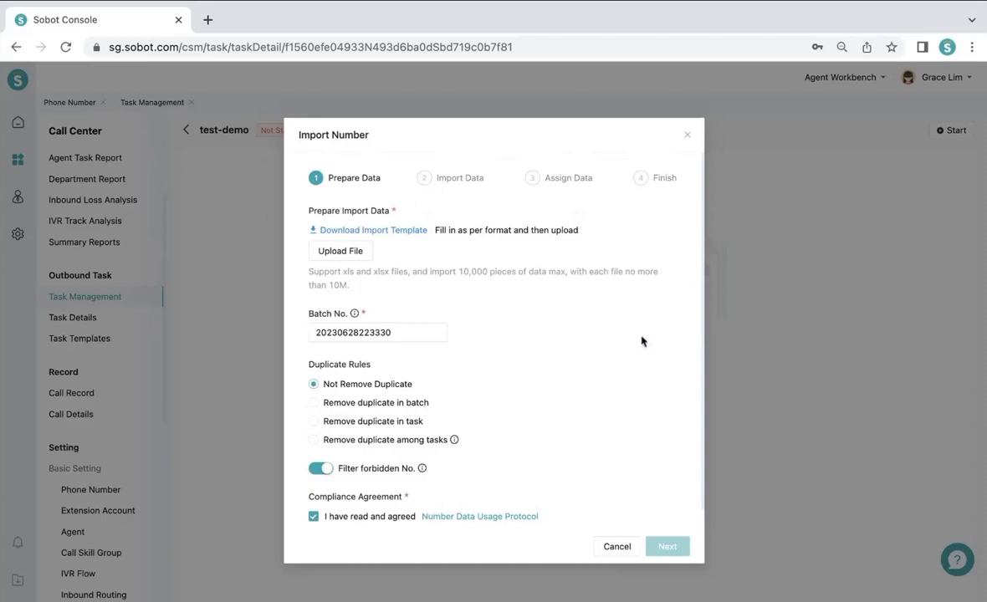
pyautogui.click(615, 547)
# Check which agent workbenches are available, without opening one.
pyautogui.moveTo(837, 90)
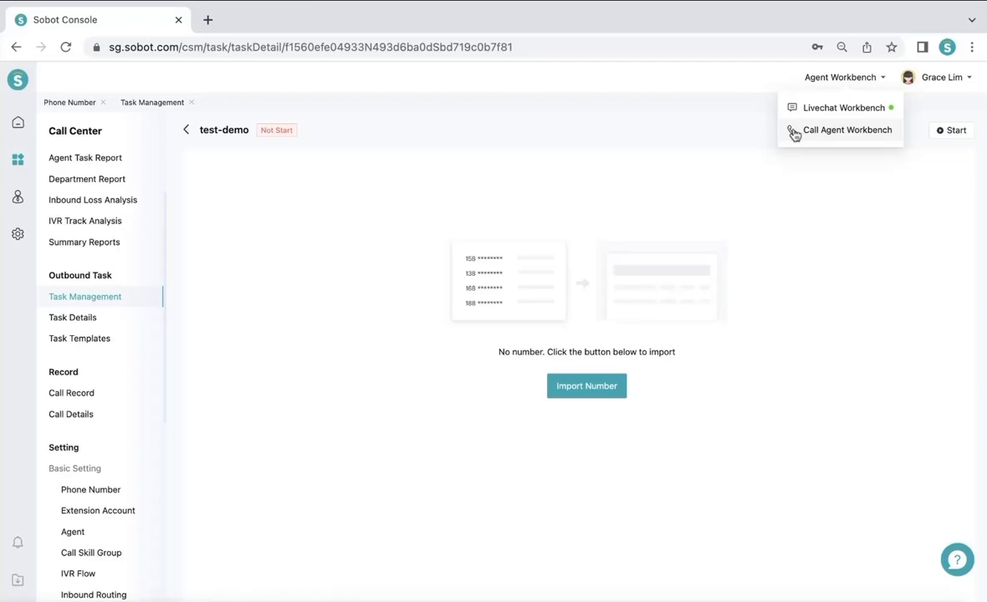
pyautogui.click(573, 338)
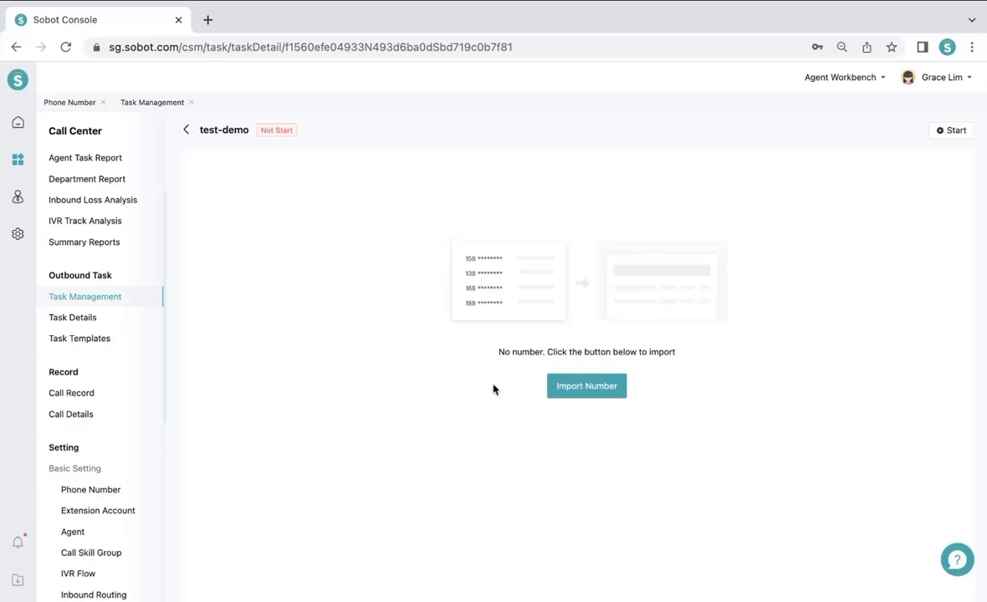
# Return to the Task Management list and review its columns from status through execution and answering rates to the creation time.
pyautogui.click(120, 297)
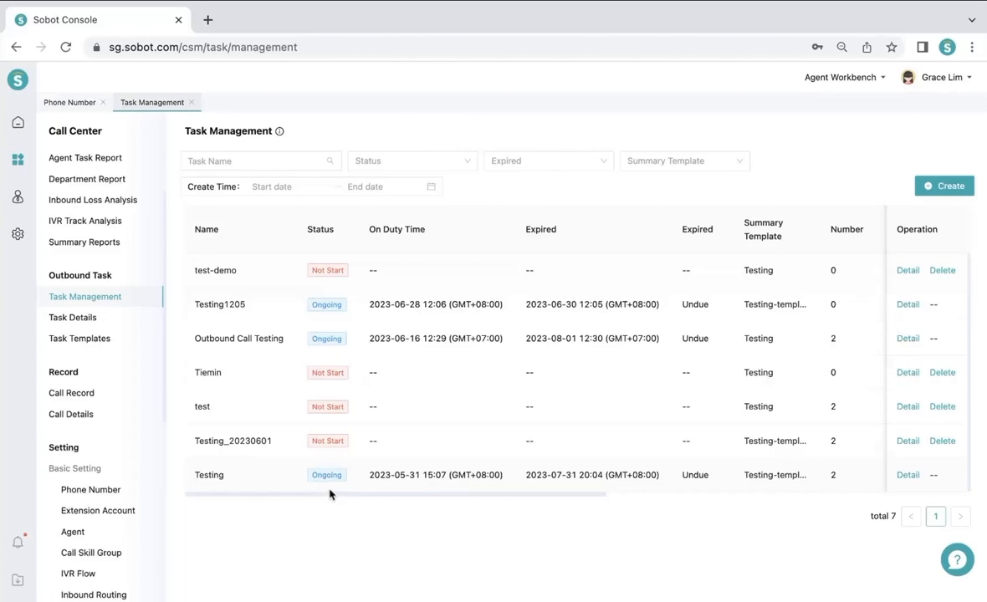
pyautogui.hscroll(3, 536, 445)
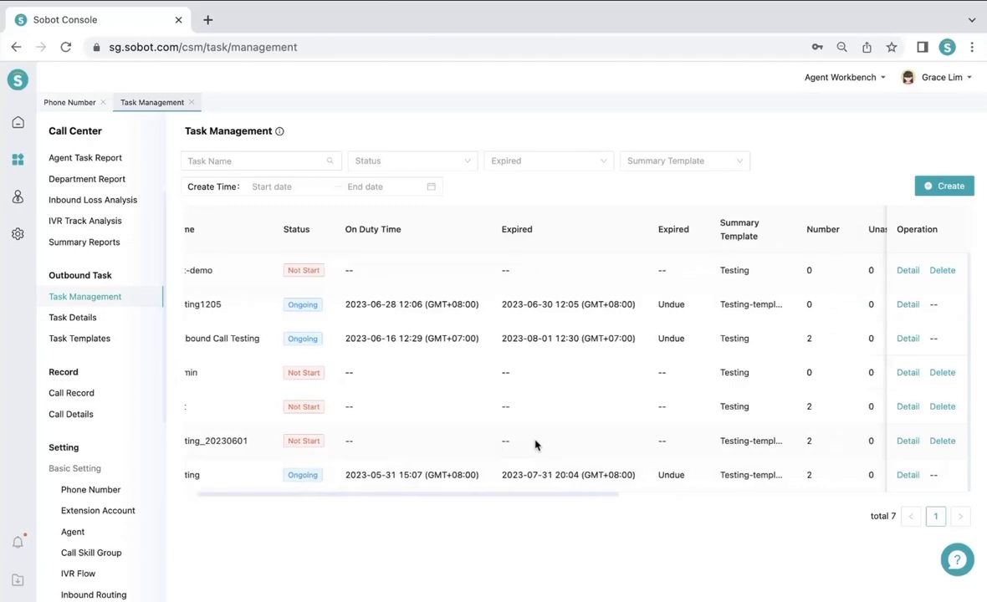
pyautogui.hscroll(5, 536, 443)
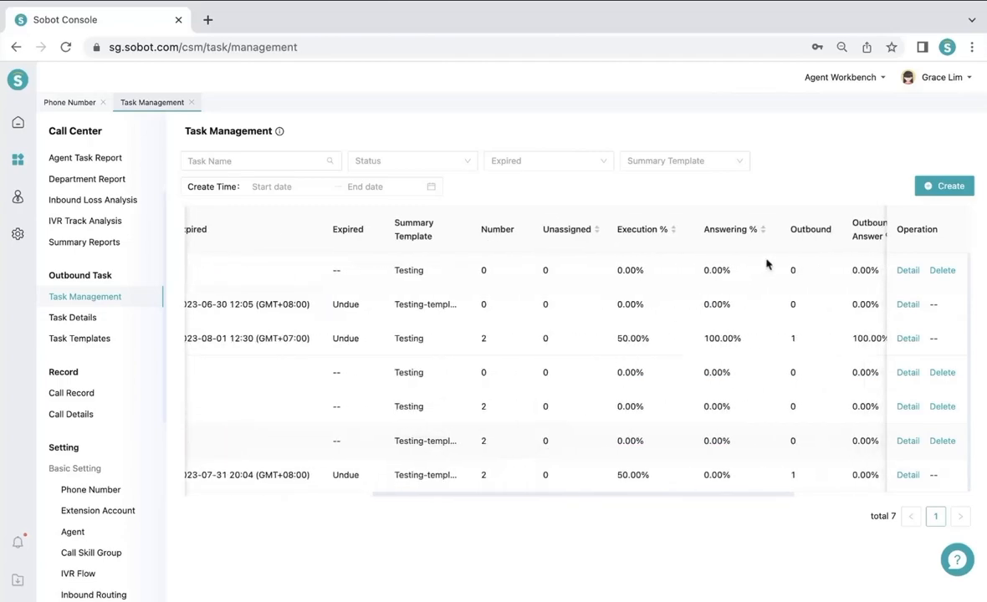
pyautogui.hscroll(3, 706, 343)
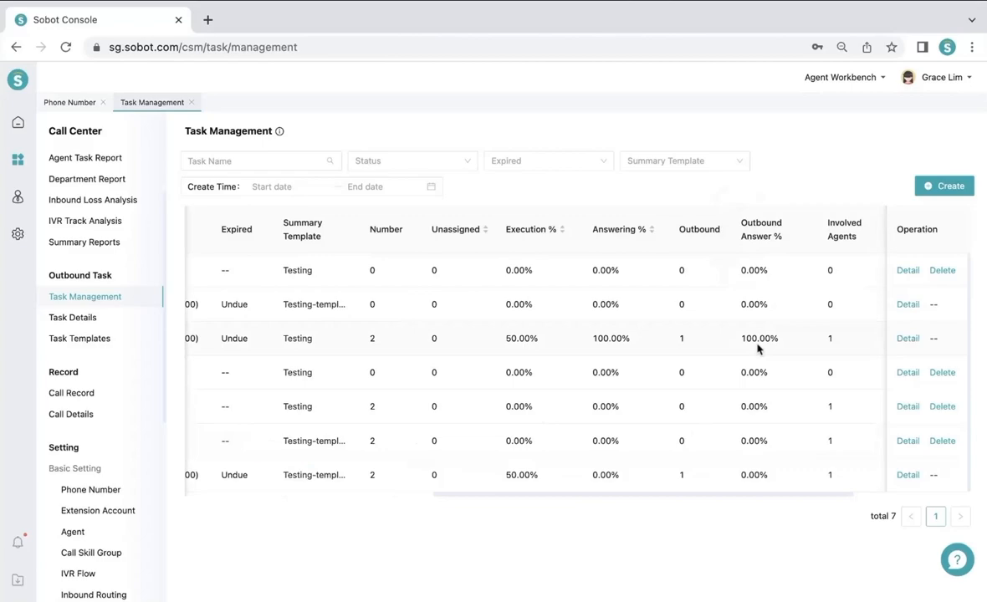
pyautogui.hscroll(4, 757, 350)
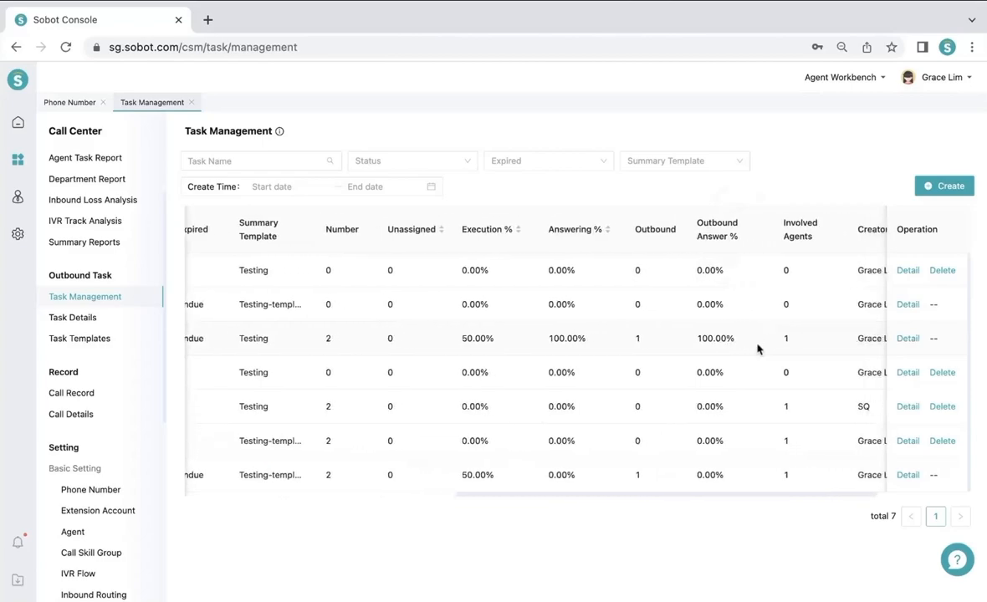
pyautogui.hscroll(8, 757, 350)
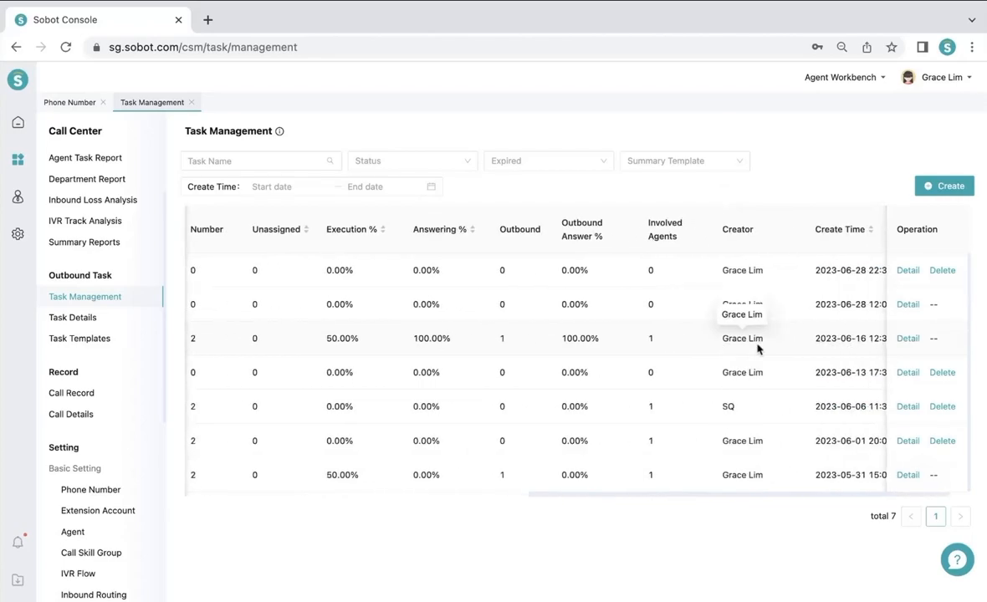
pyautogui.hscroll(-18, 758, 350)
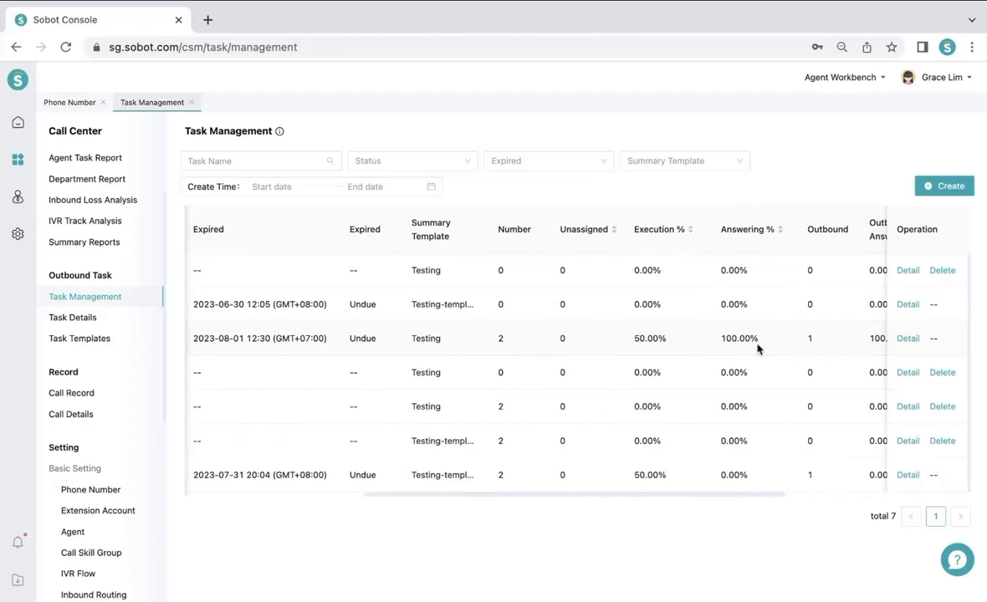
# View the detail page of the test-demo task, and return to the first columns of the task list.
pyautogui.click(904, 271)
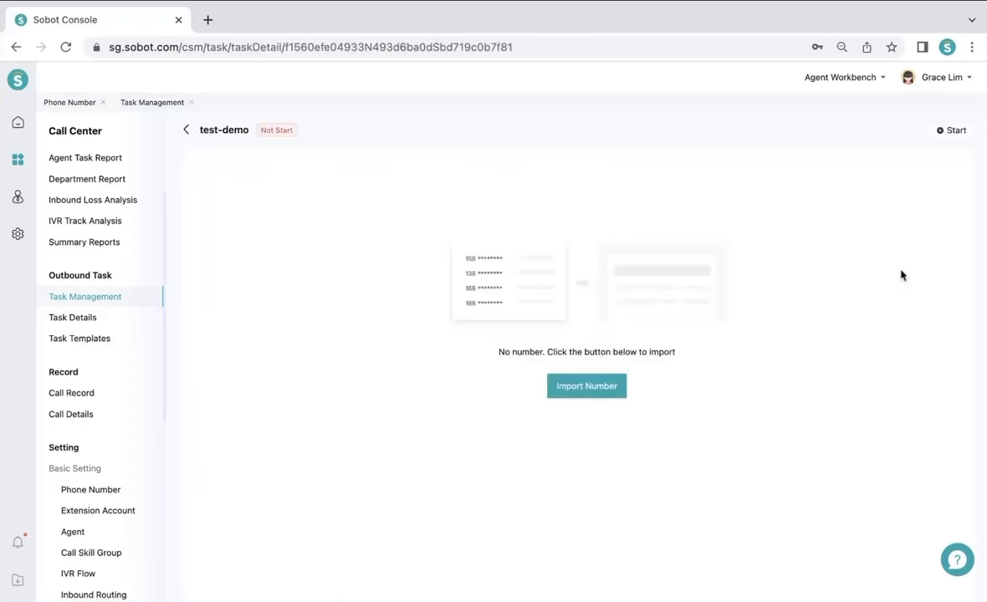
pyautogui.click(188, 132)
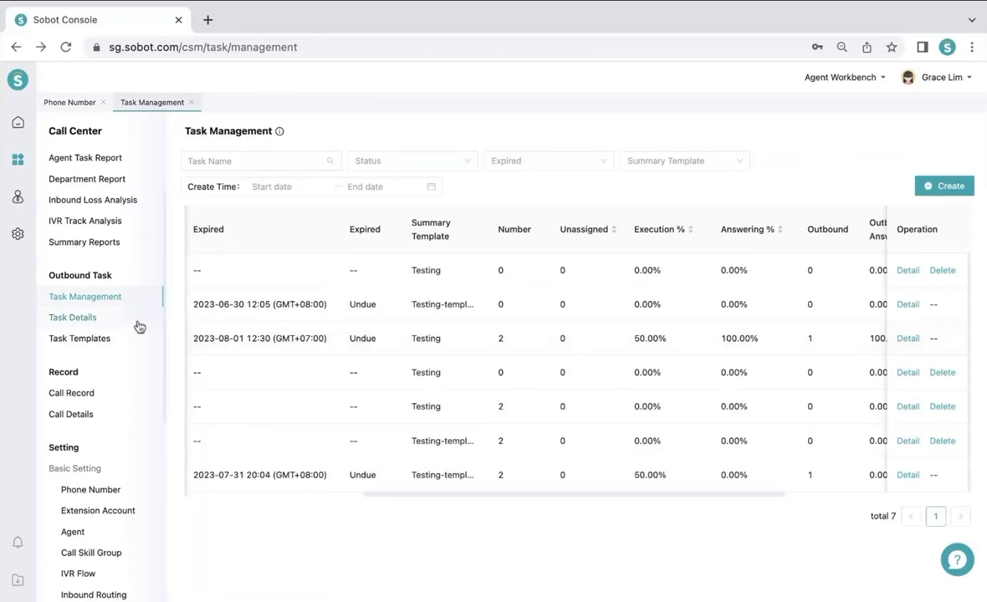
pyautogui.hscroll(-2, 295, 338)
pyautogui.hscroll(-10, 294, 338)
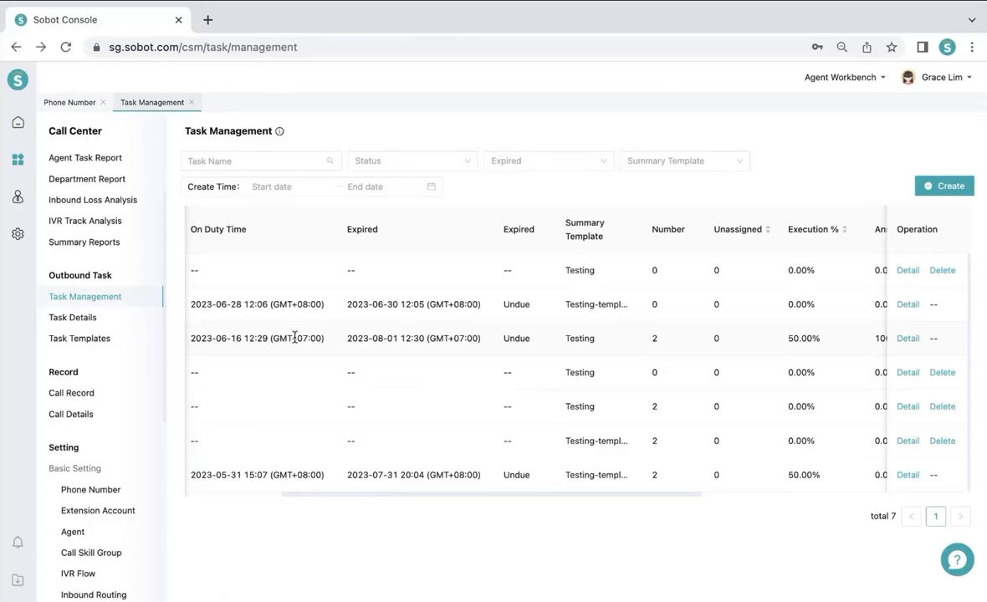
pyautogui.hscroll(-5, 295, 338)
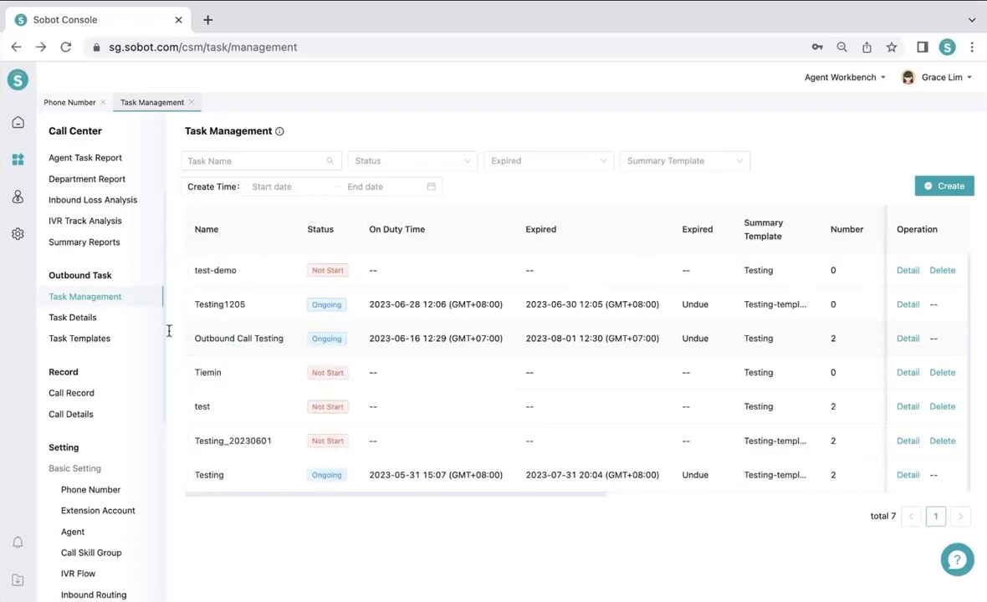
# Go to the outbound Task Details page and review the columns of its number records, including total talk duration.
pyautogui.click(102, 318)
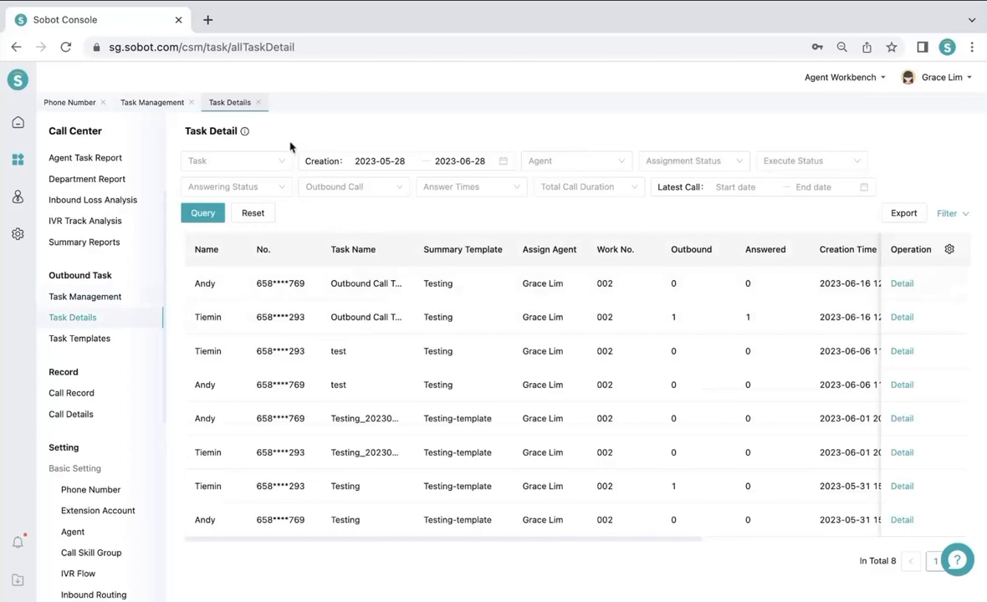
pyautogui.moveTo(244, 132)
pyautogui.hscroll(5, 357, 338)
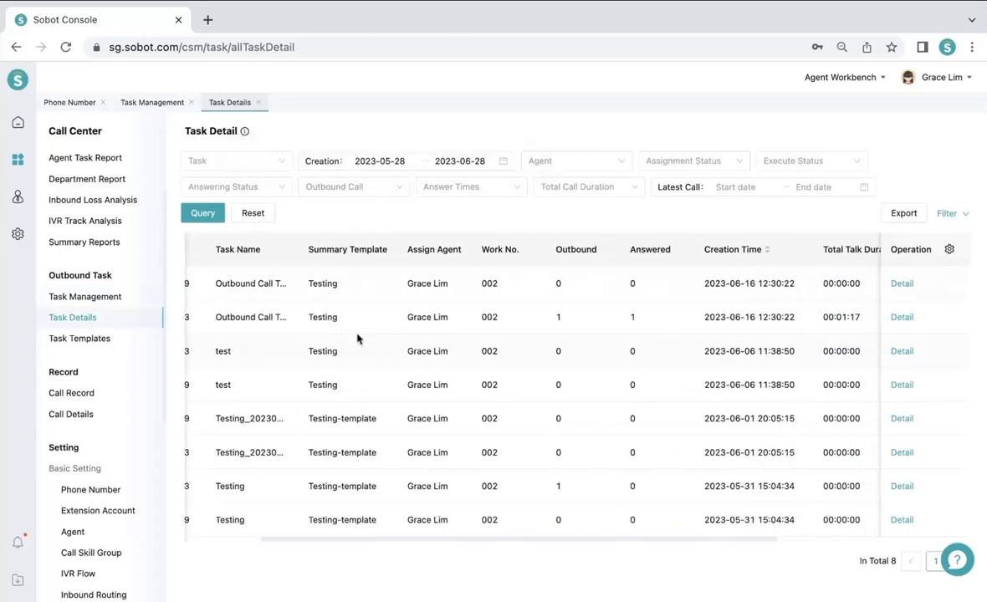
pyautogui.hscroll(6, 348, 385)
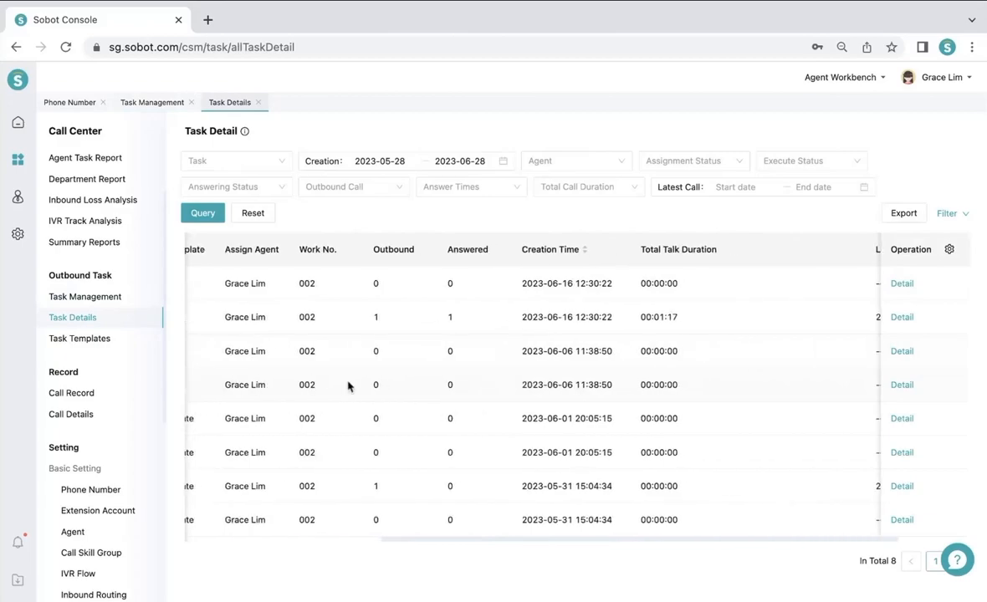
pyautogui.hscroll(2, 348, 385)
pyautogui.hscroll(-4, 347, 386)
pyautogui.hscroll(-3, 348, 385)
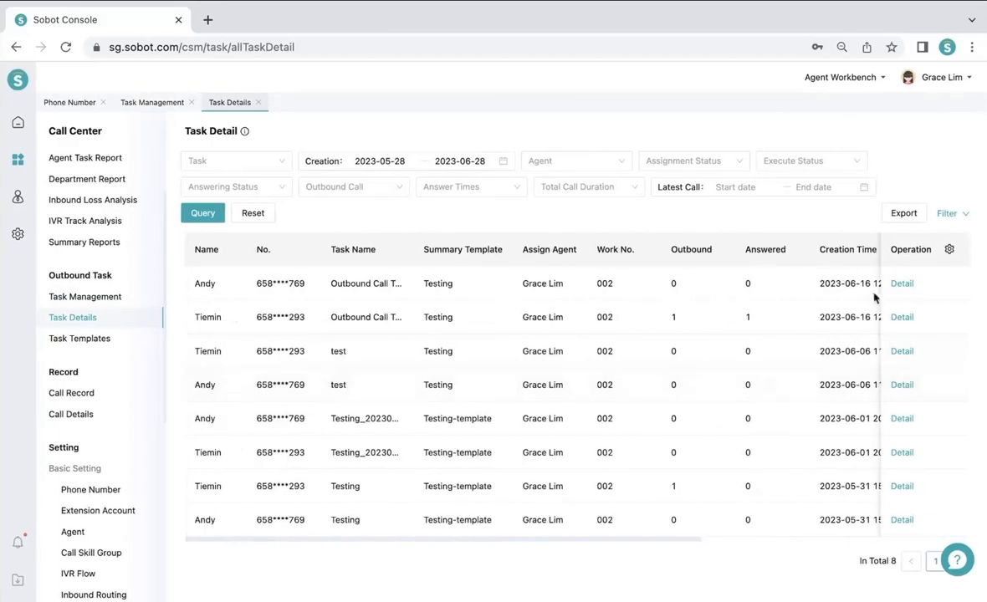
# Inspect the task info of the first Task Details record, and revisit the Task Management list before returning to Task Details.
pyautogui.click(903, 284)
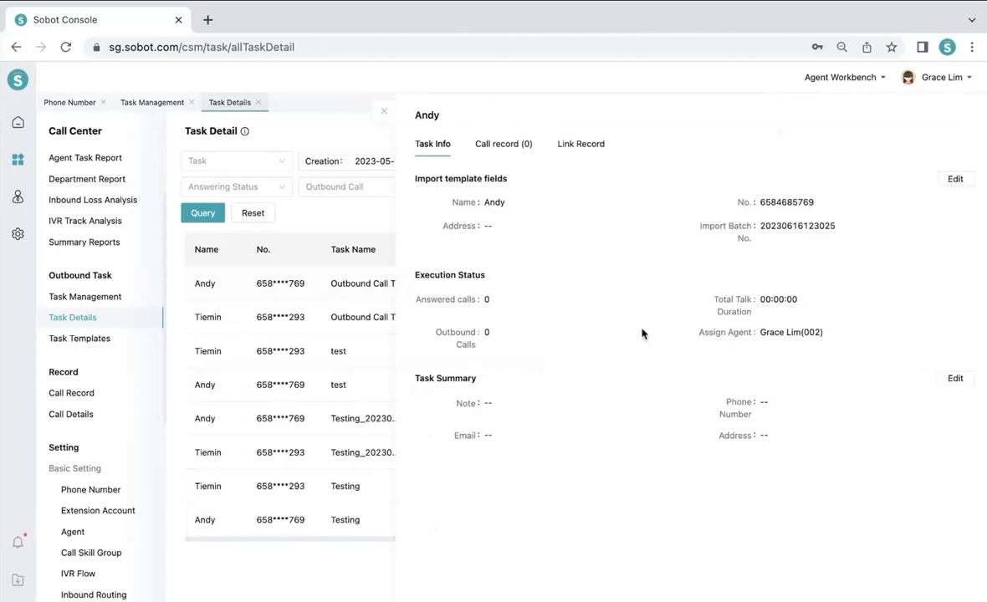
pyautogui.click(384, 112)
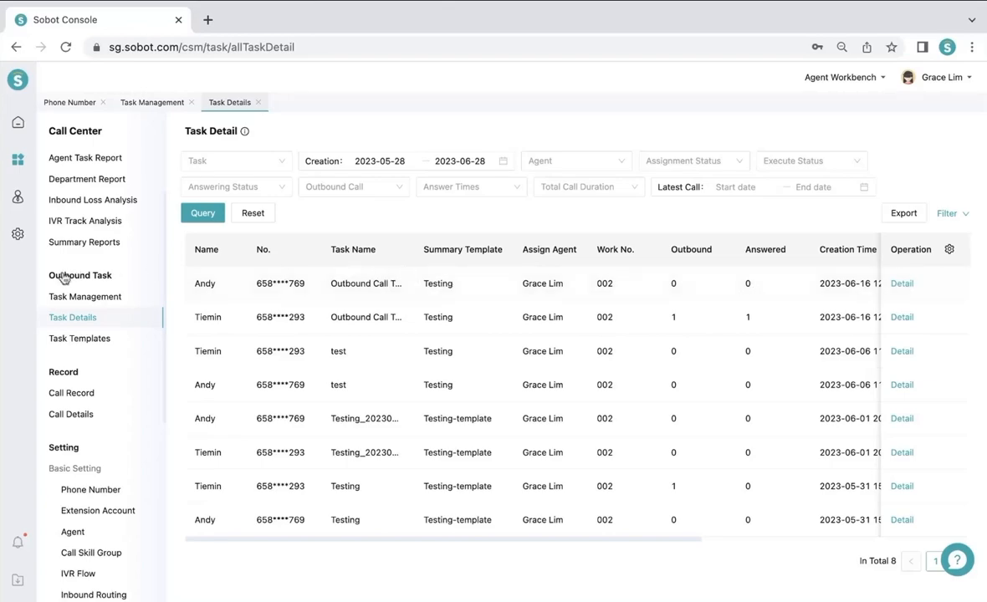
pyautogui.click(75, 297)
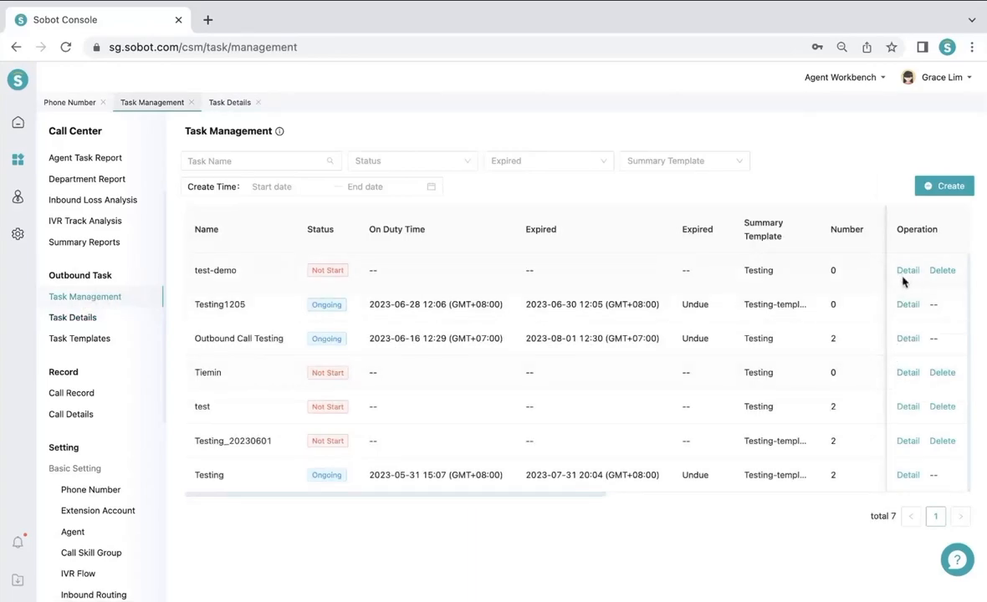
pyautogui.click(81, 321)
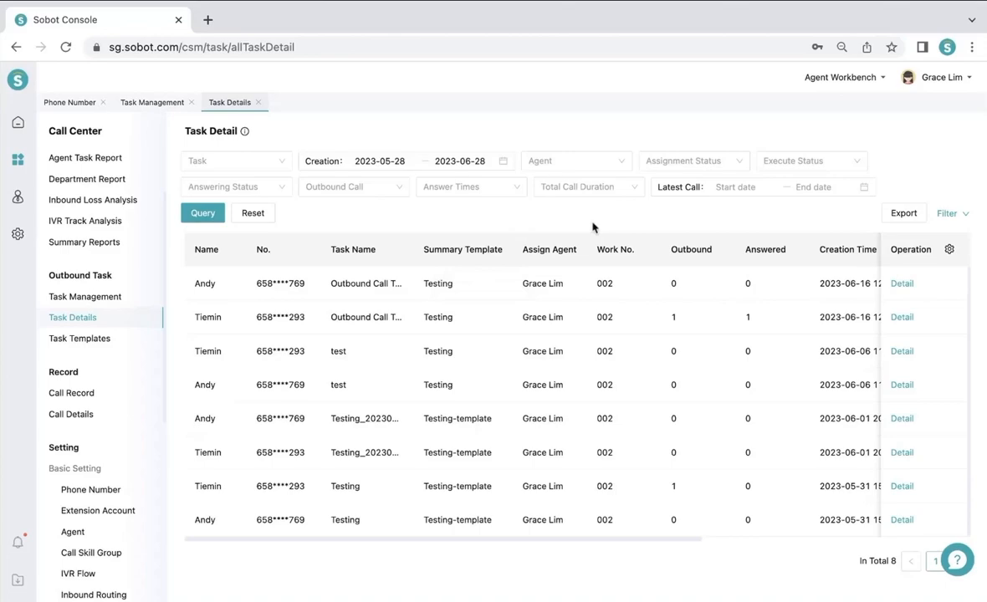
# Open the Agent Task Report and check its available dimension options, keeping the current one.
pyautogui.click(82, 161)
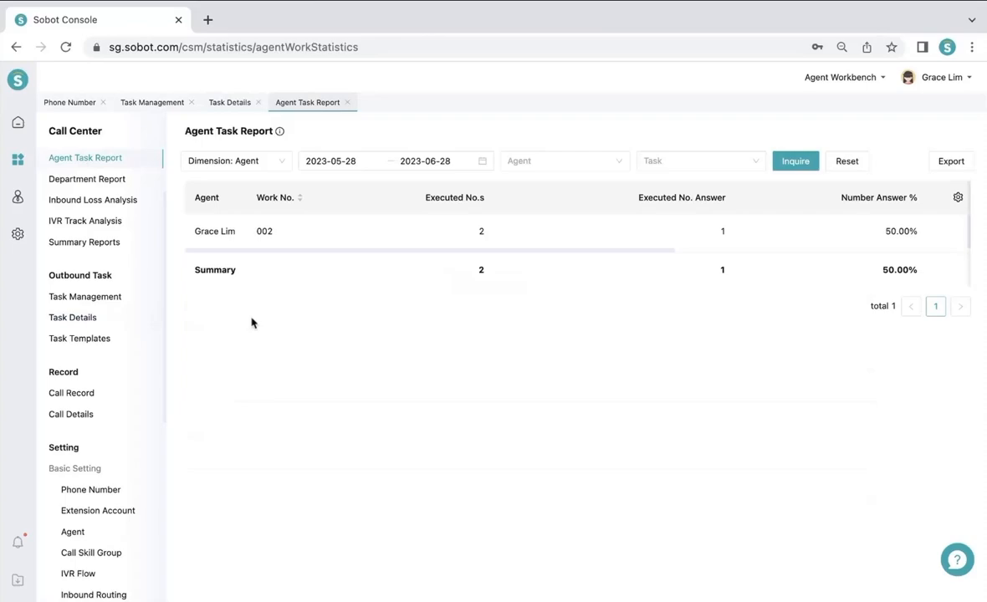
pyautogui.click(232, 161)
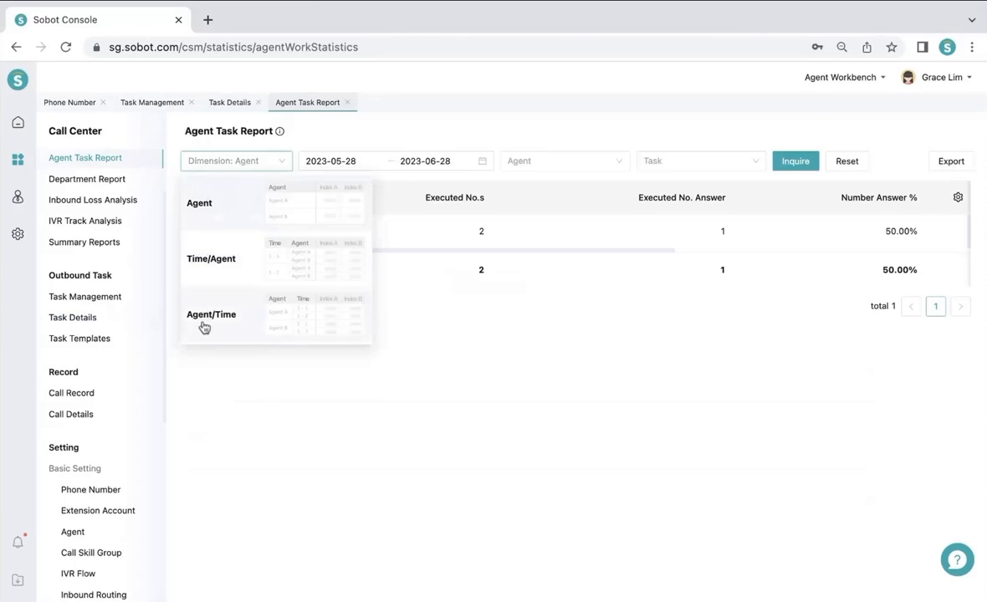
pyautogui.click(231, 396)
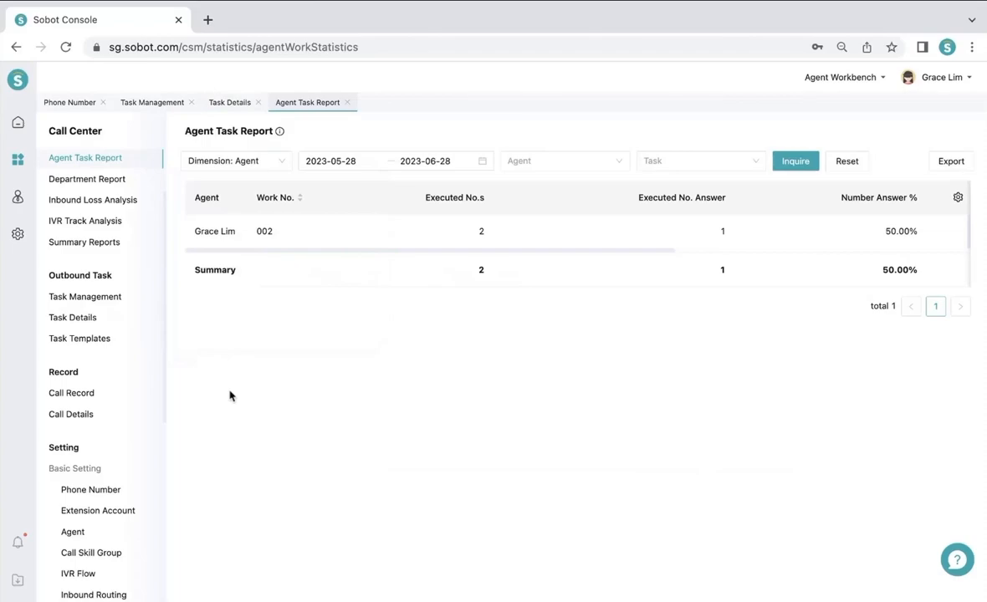
# Examine the Agent Task Report's date range, agent and task filter choices without applying any new filter.
pyautogui.click(375, 161)
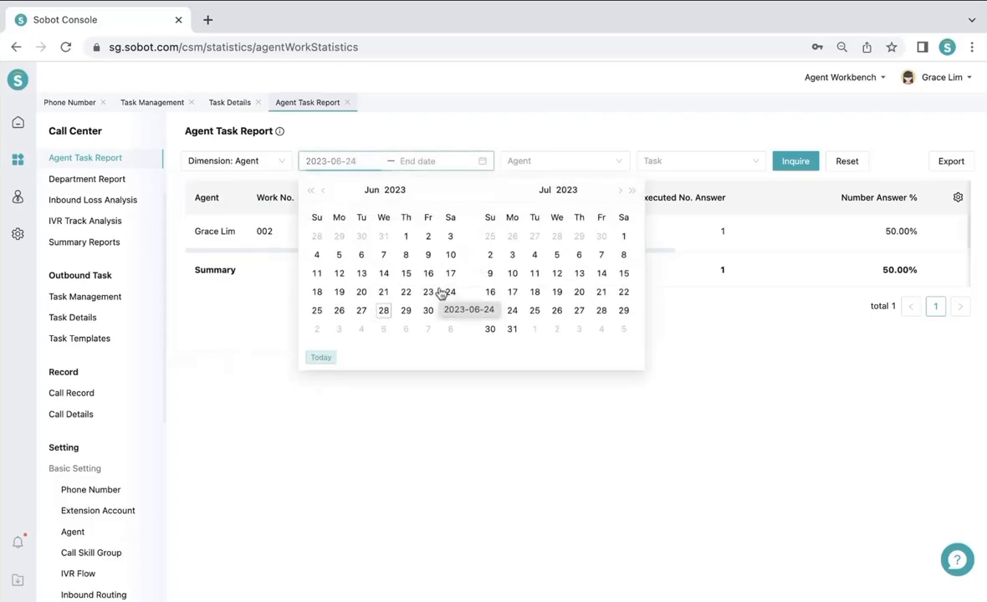
pyautogui.click(507, 139)
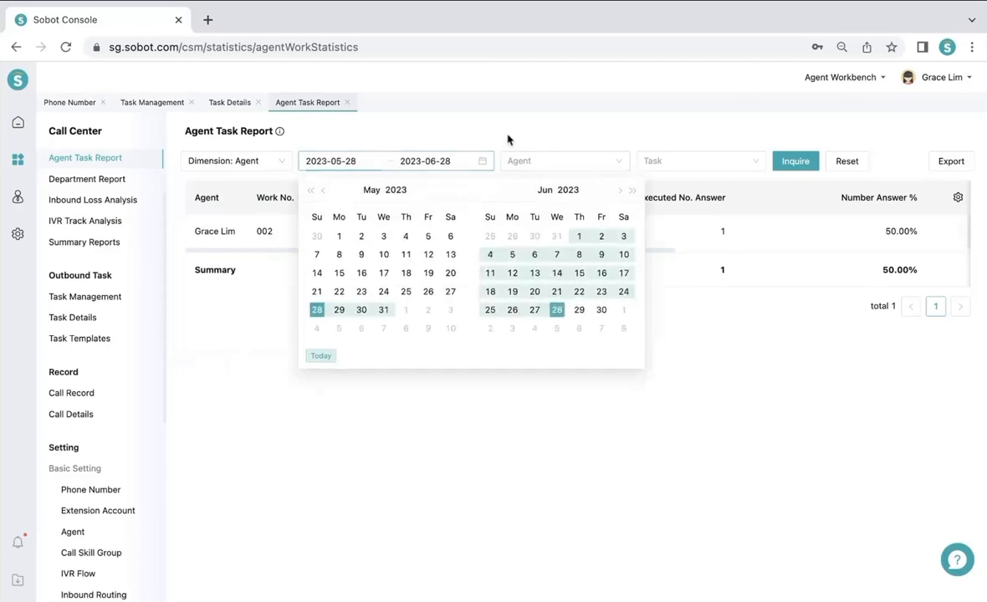
pyautogui.click(524, 164)
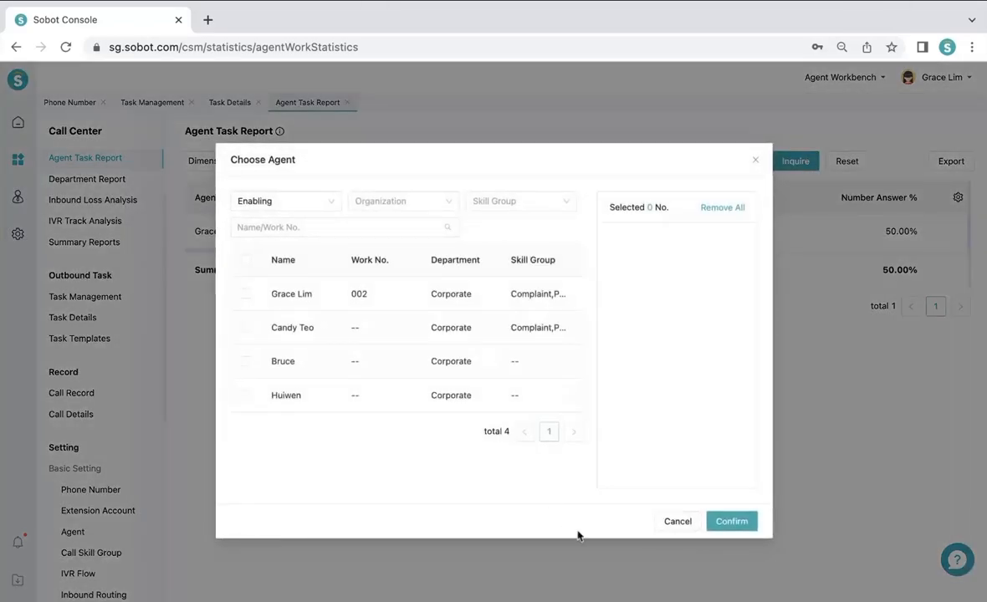
pyautogui.click(668, 527)
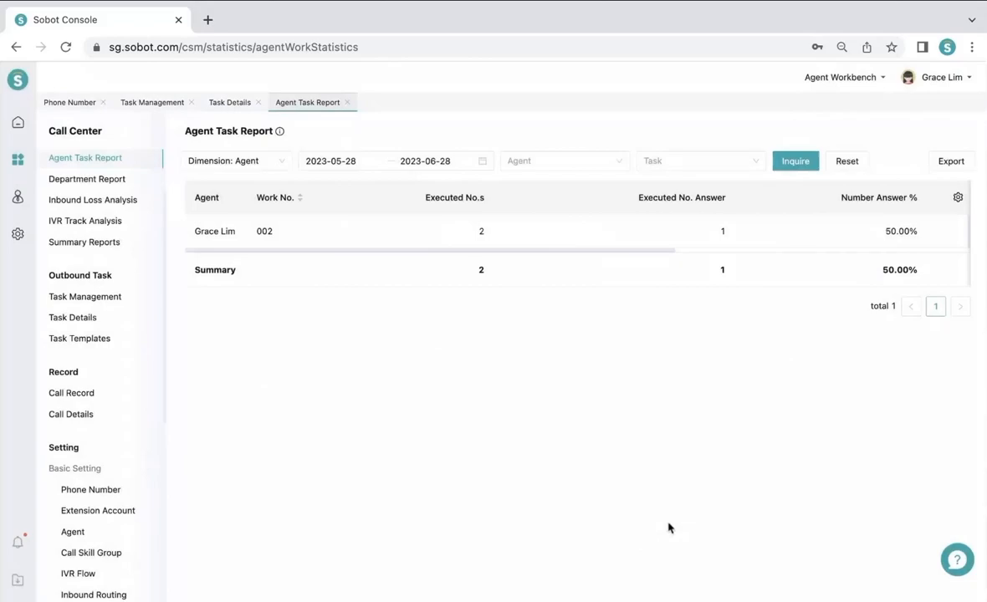
pyautogui.click(672, 161)
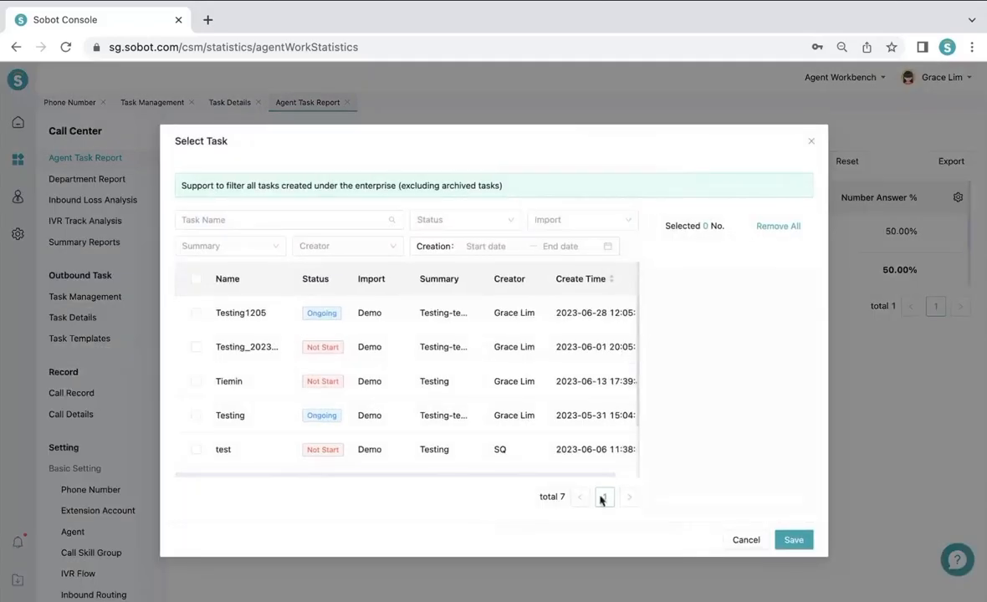
pyautogui.click(742, 537)
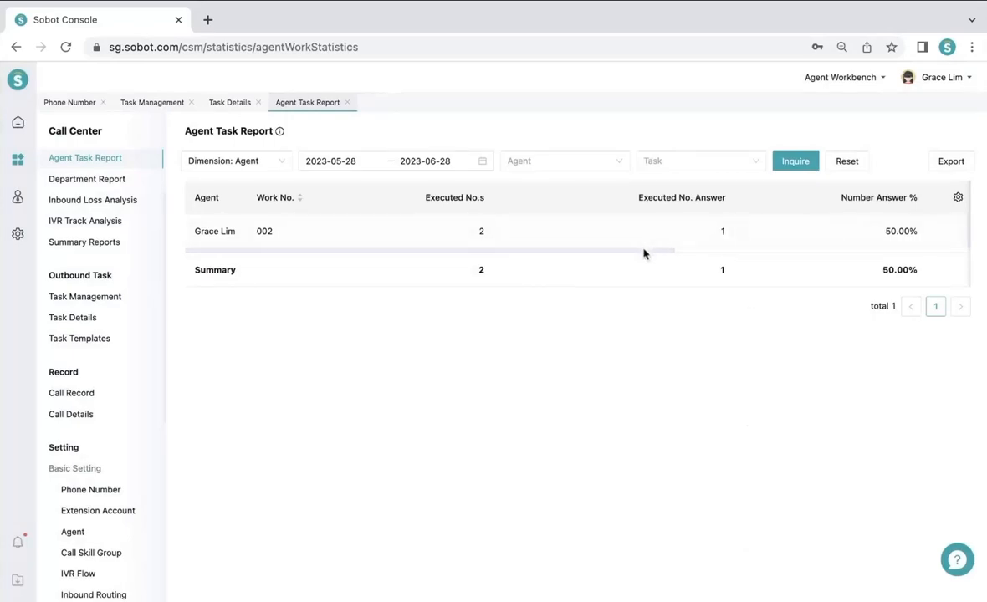
# Review the Agent Task Report's columns through to ATT, and check the available column scheme options.
pyautogui.hscroll(5, 685, 255)
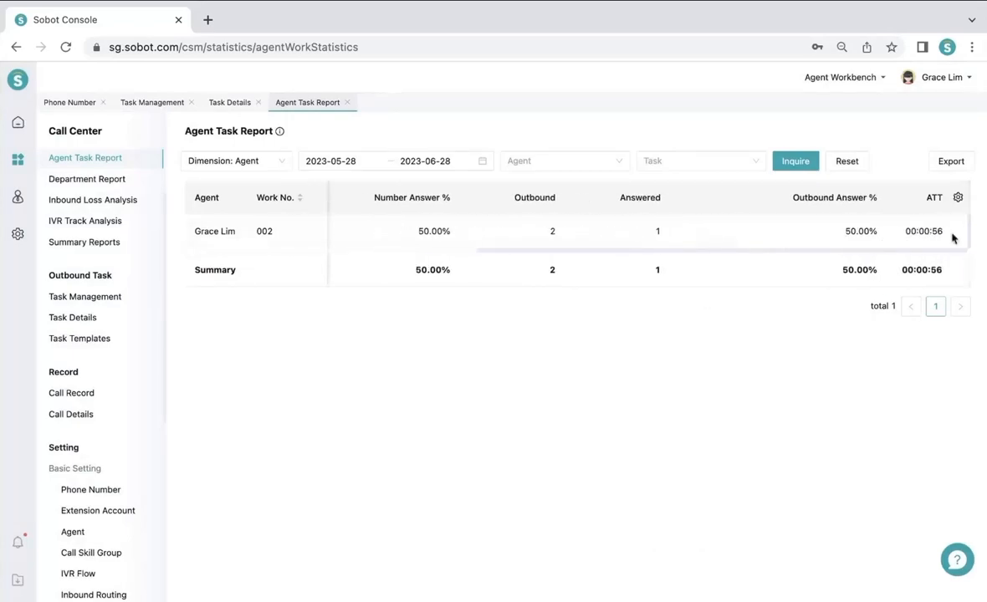
pyautogui.hscroll(-5, 689, 279)
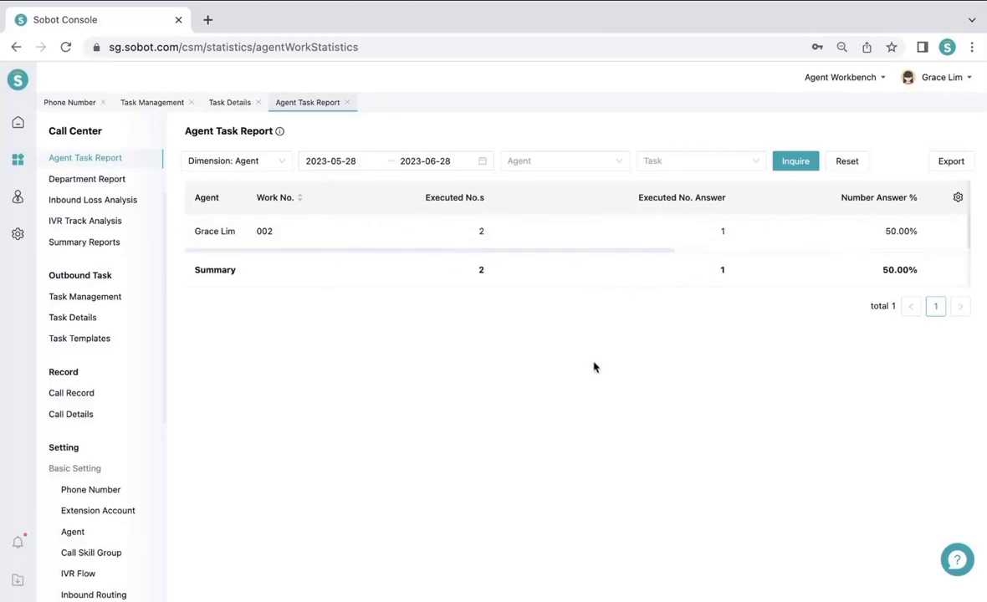
pyautogui.click(960, 200)
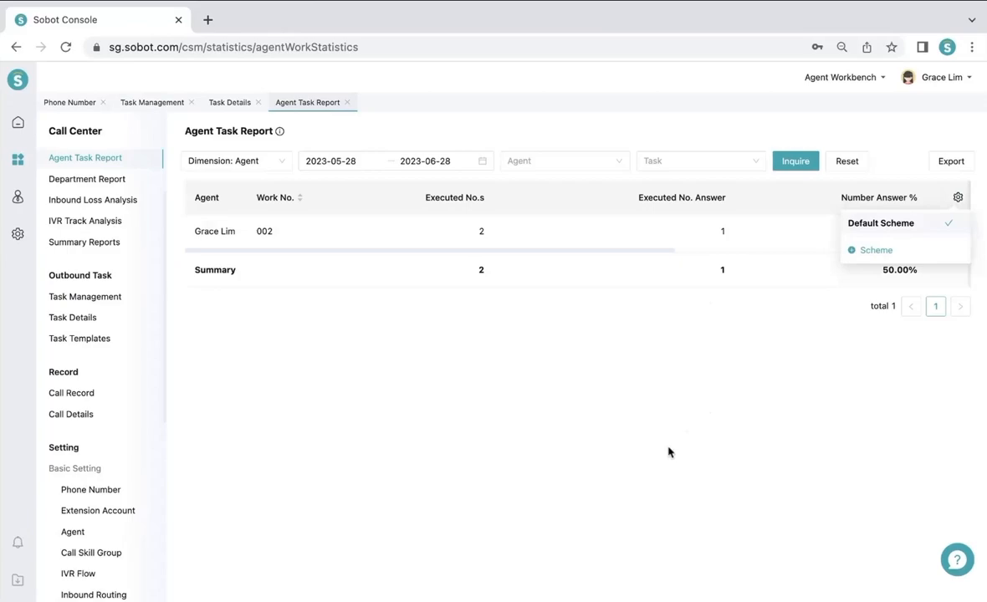
pyautogui.click(584, 484)
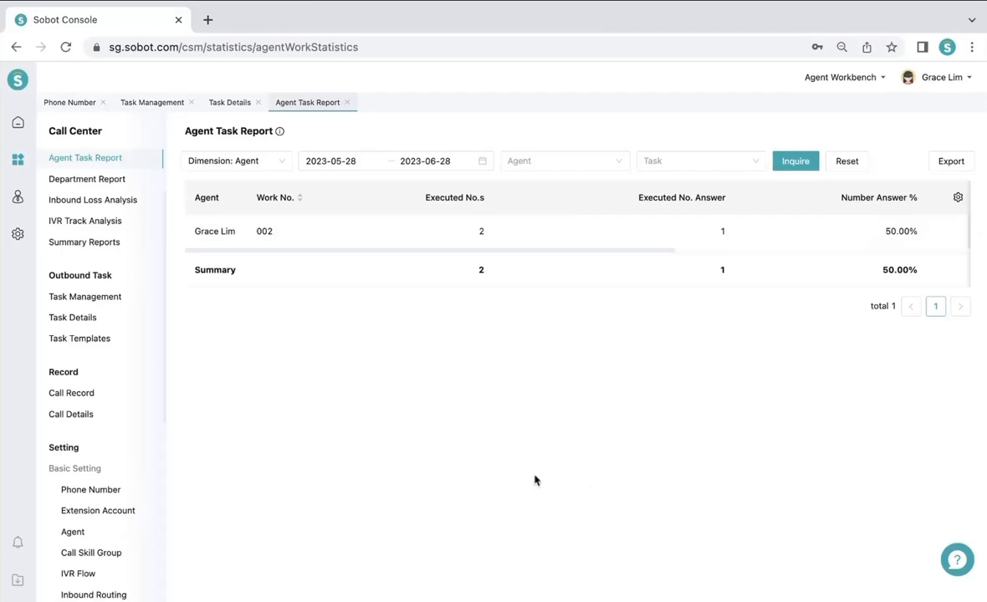
# View the Agent Outbound Routing list in the Outbound Routing settings, and go to the summary templates under Task Templates.
pyautogui.scroll(-2, 147, 523)
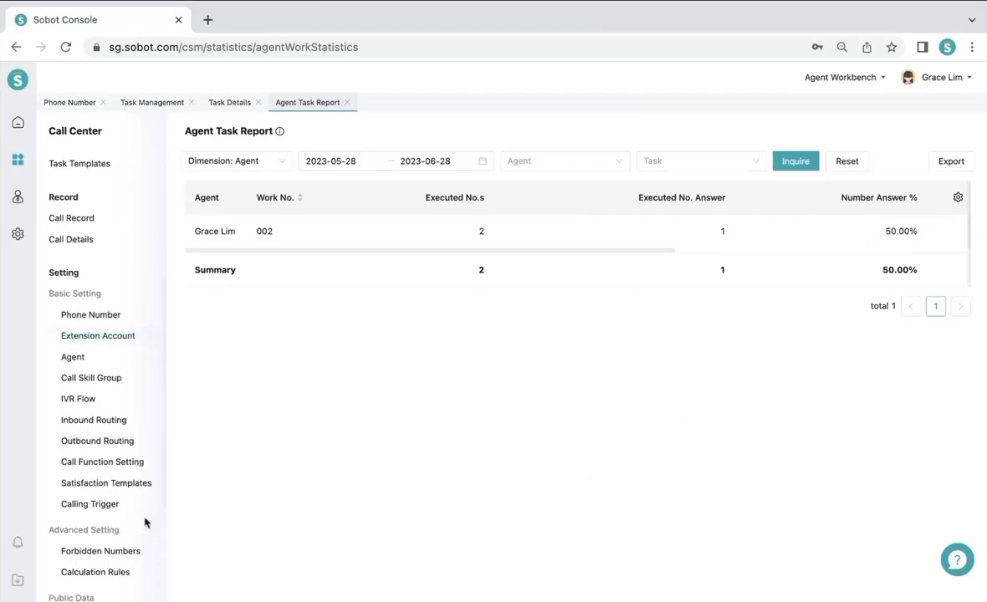
pyautogui.click(97, 445)
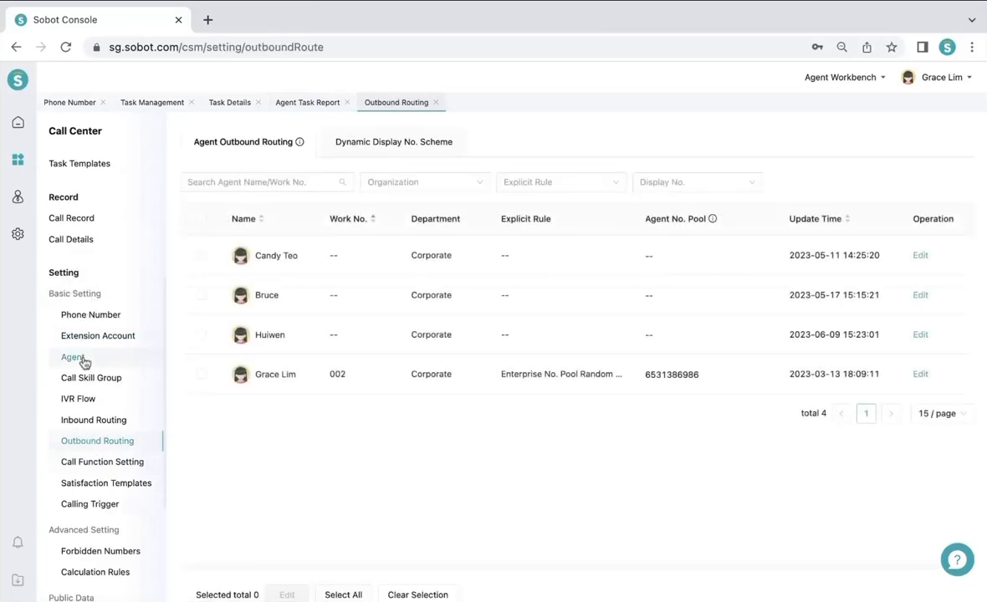
pyautogui.scroll(3, 84, 361)
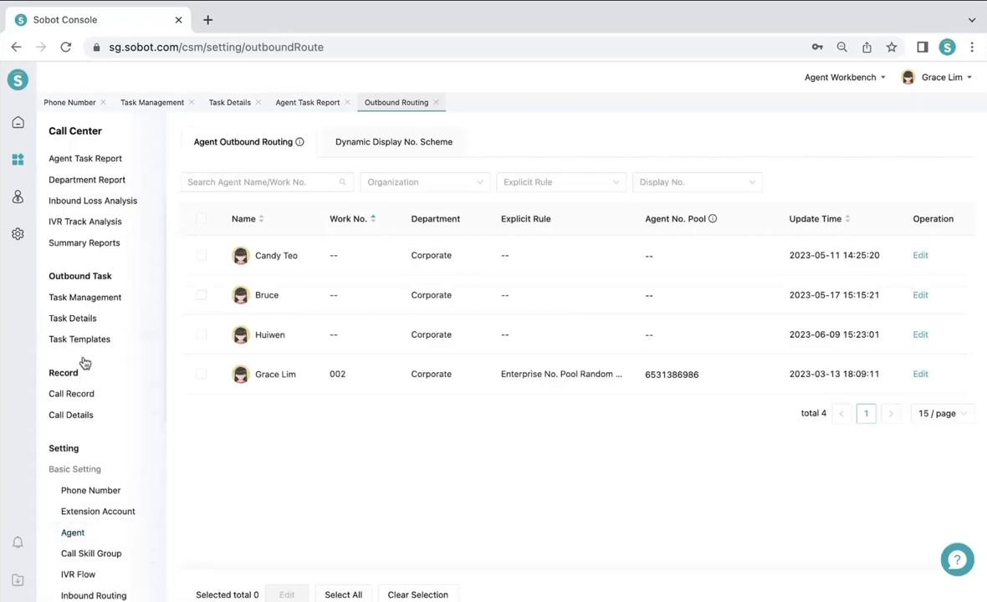
pyautogui.click(99, 356)
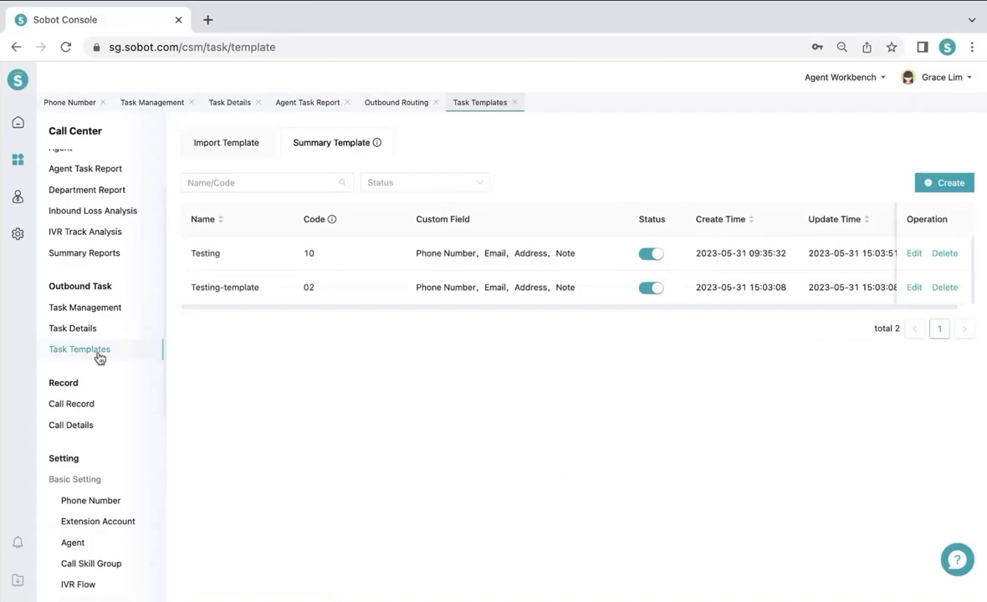
# Revisit the outbound Task Management list and go on to the Task Details records.
pyautogui.click(96, 309)
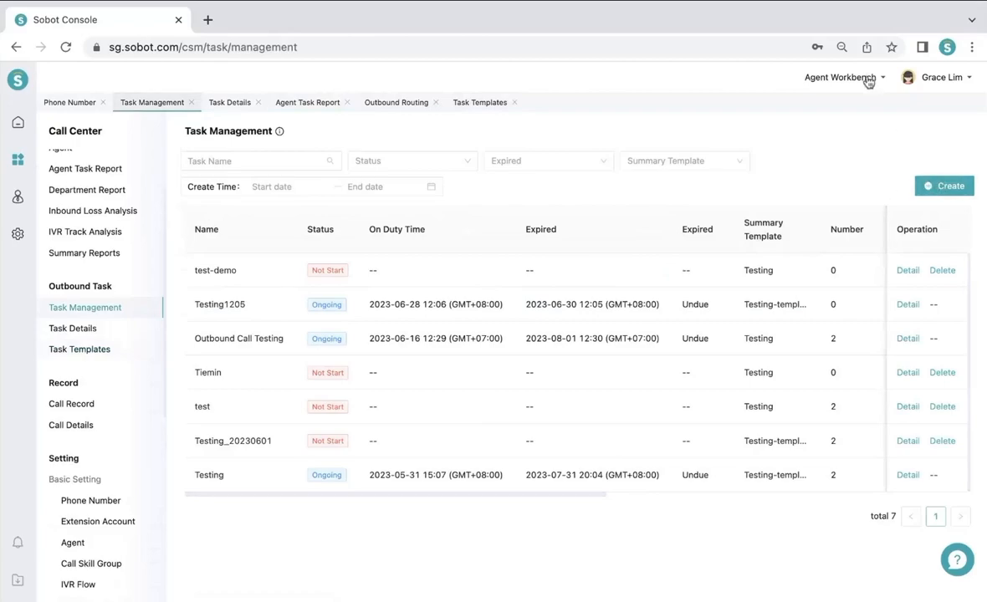
pyautogui.moveTo(863, 82)
pyautogui.click(102, 332)
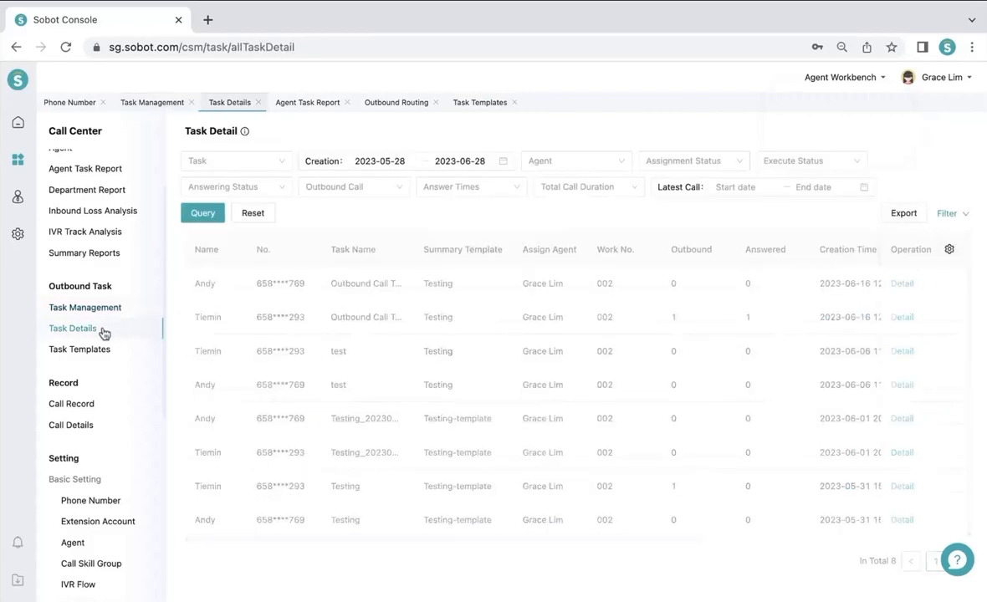
# Return to the Agent Task Report and check which workbenches are offered under Agent Workbench, without opening one.
pyautogui.scroll(1, 81, 257)
pyautogui.click(82, 209)
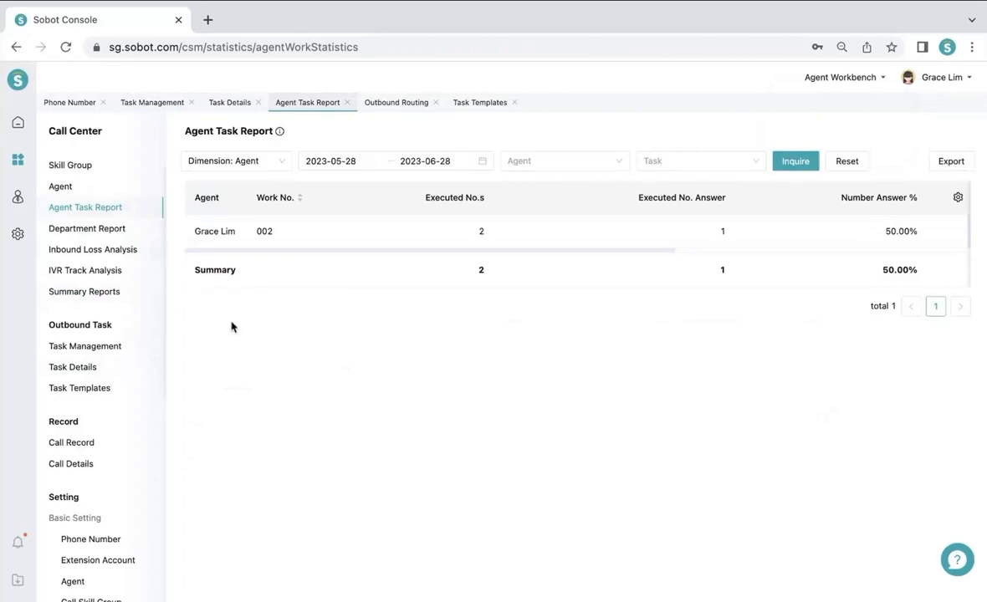
pyautogui.click(841, 79)
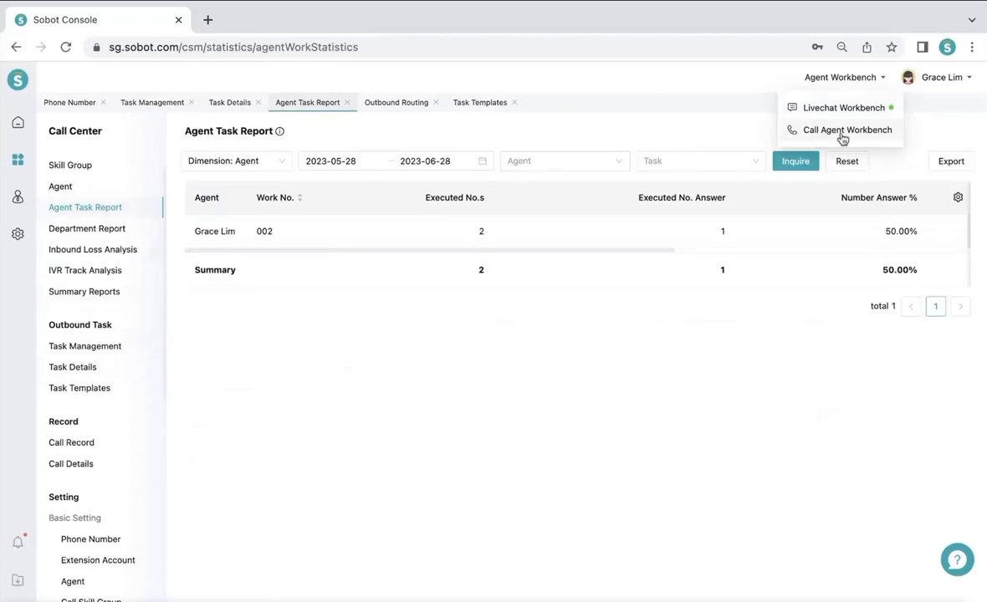
pyautogui.click(670, 102)
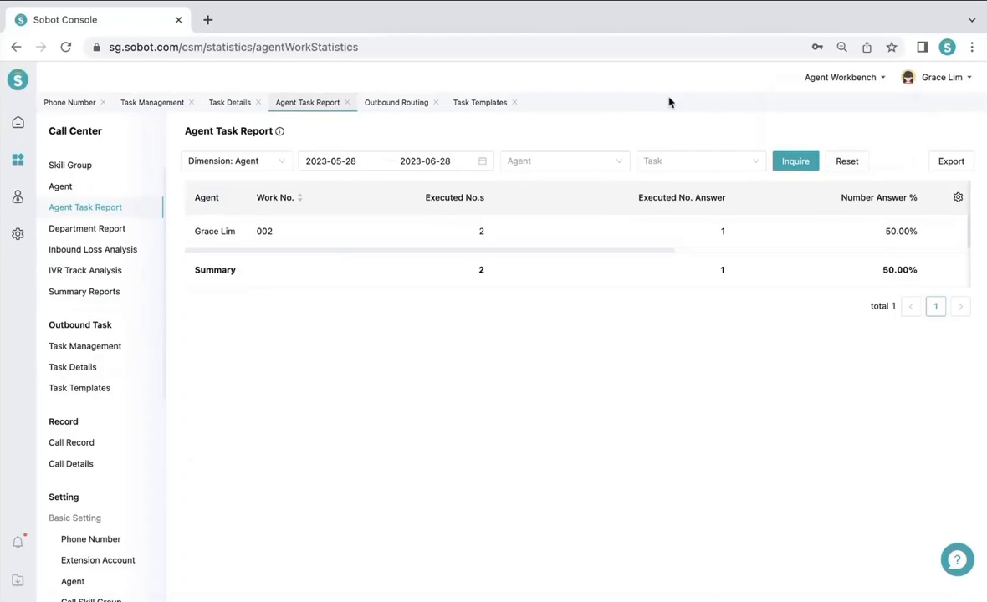